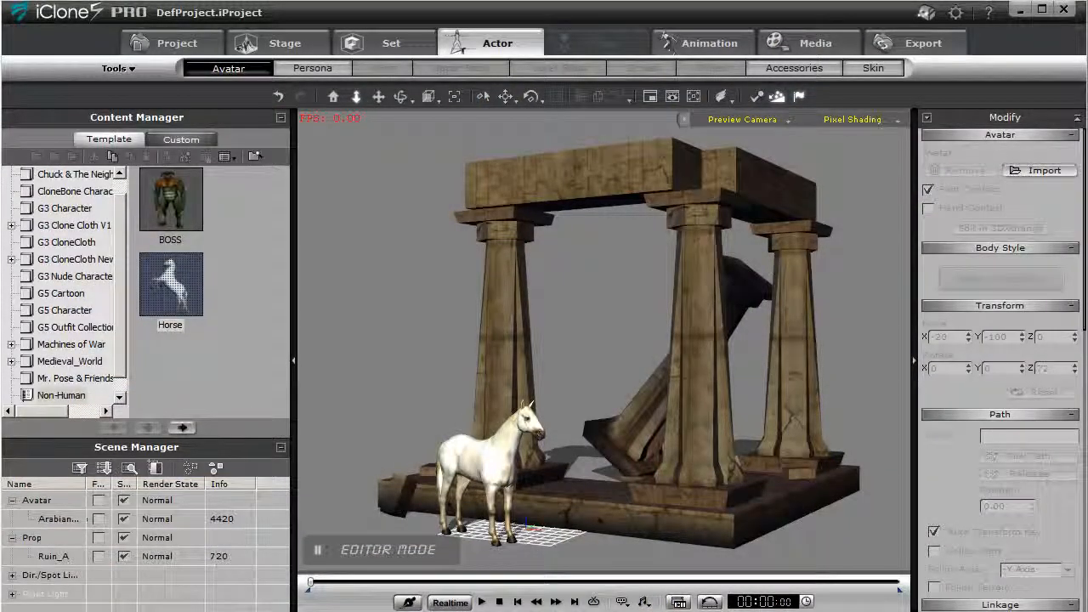
# - Open the Ruin_A landscape prop in iClone 3DXchange5, accepting the removal of its animation data
pyautogui.click(585, 172)
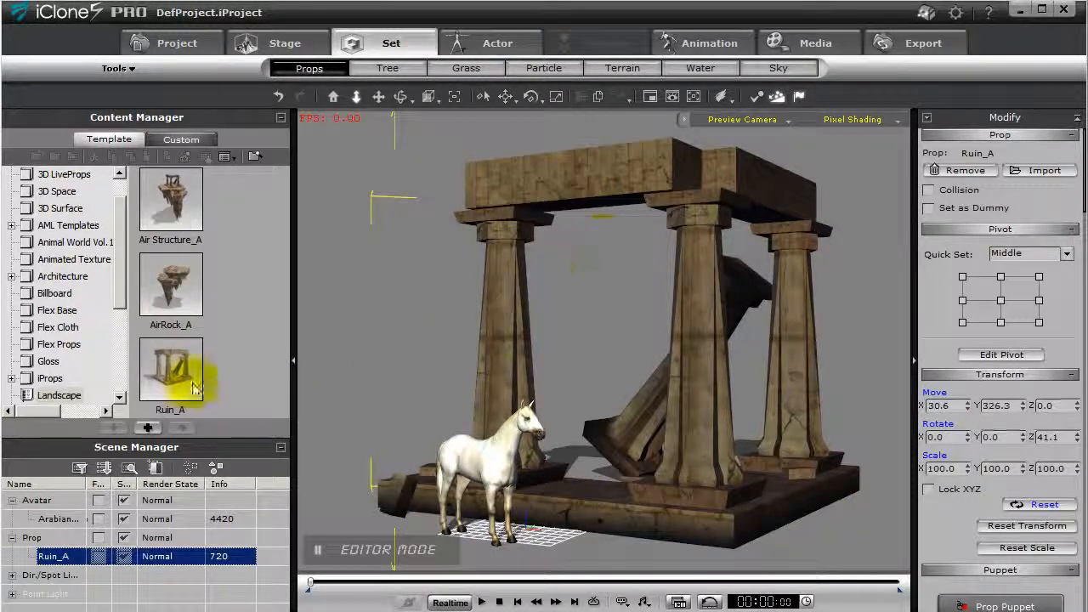
pyautogui.click(170, 367)
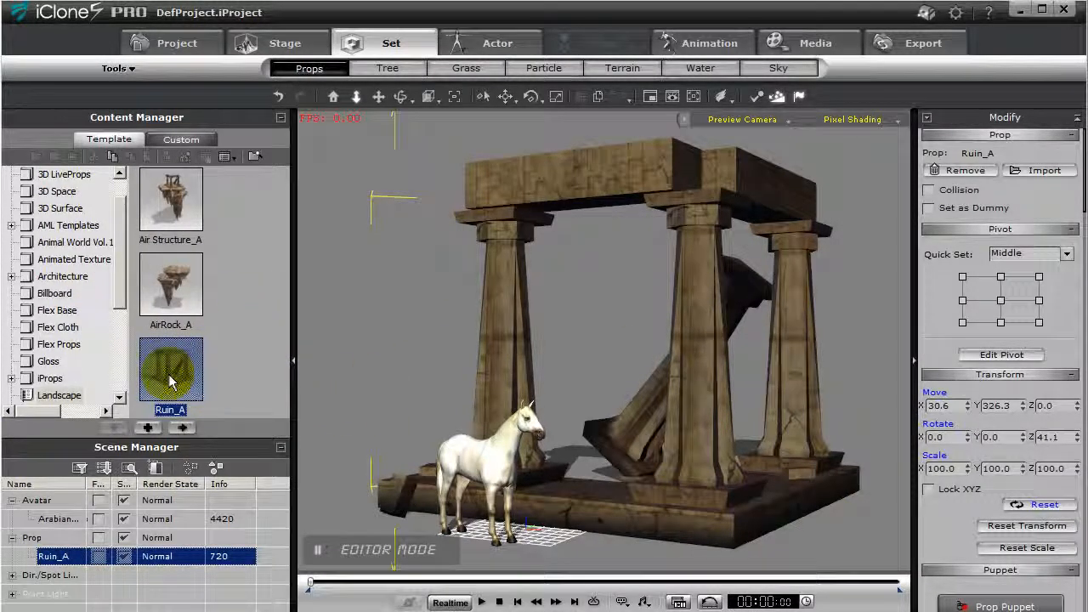
pyautogui.click(324, 456)
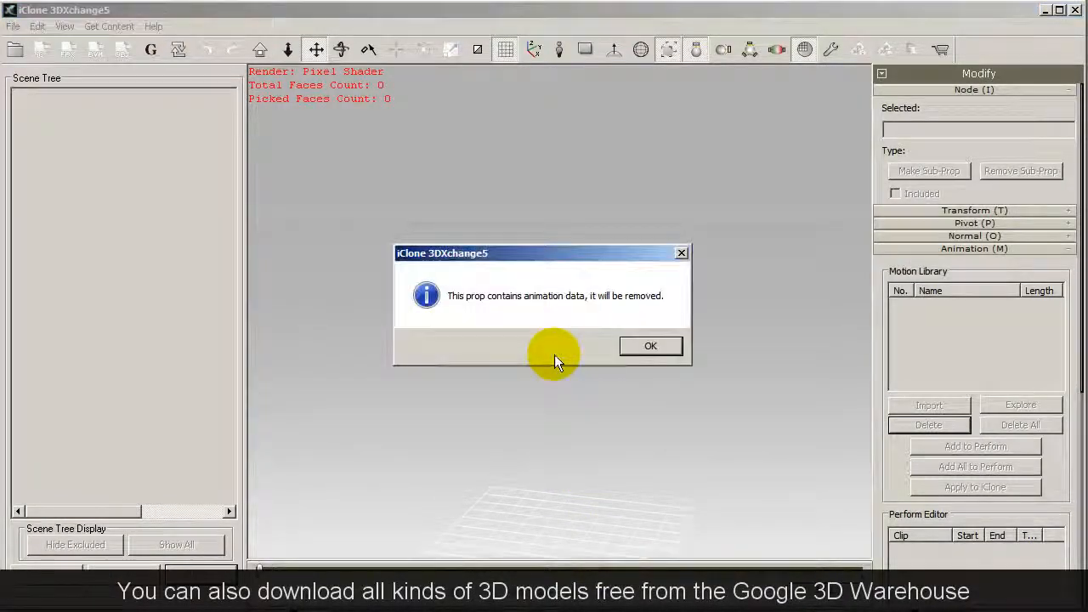
pyautogui.click(648, 351)
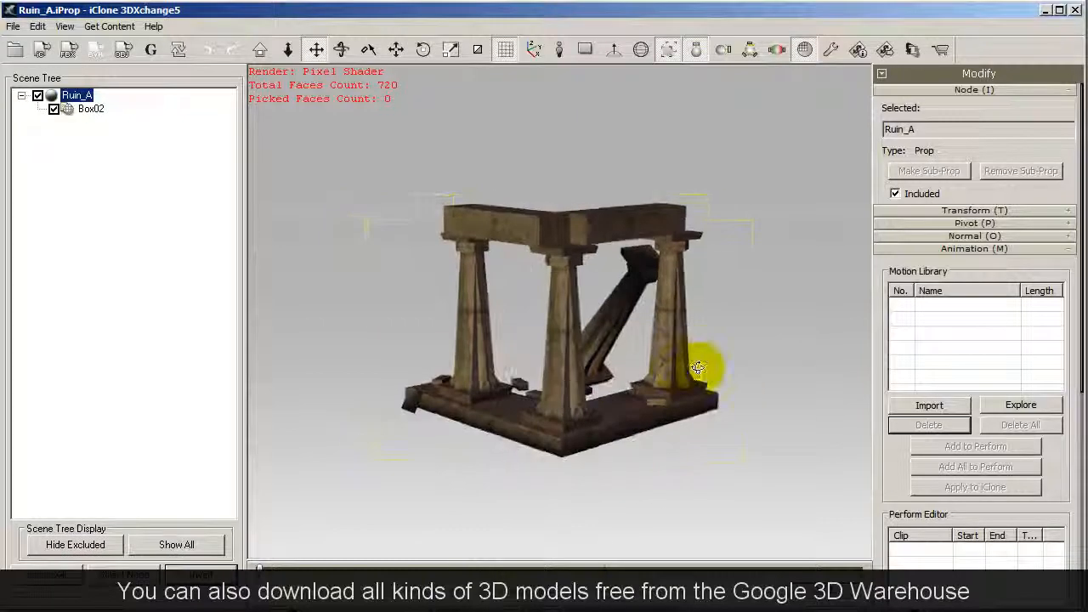
# - Export Ruin_A as an FBX with all geometry to C:\DemoUDK, using the GameEngine_Unreal target preset
pyautogui.click(87, 97)
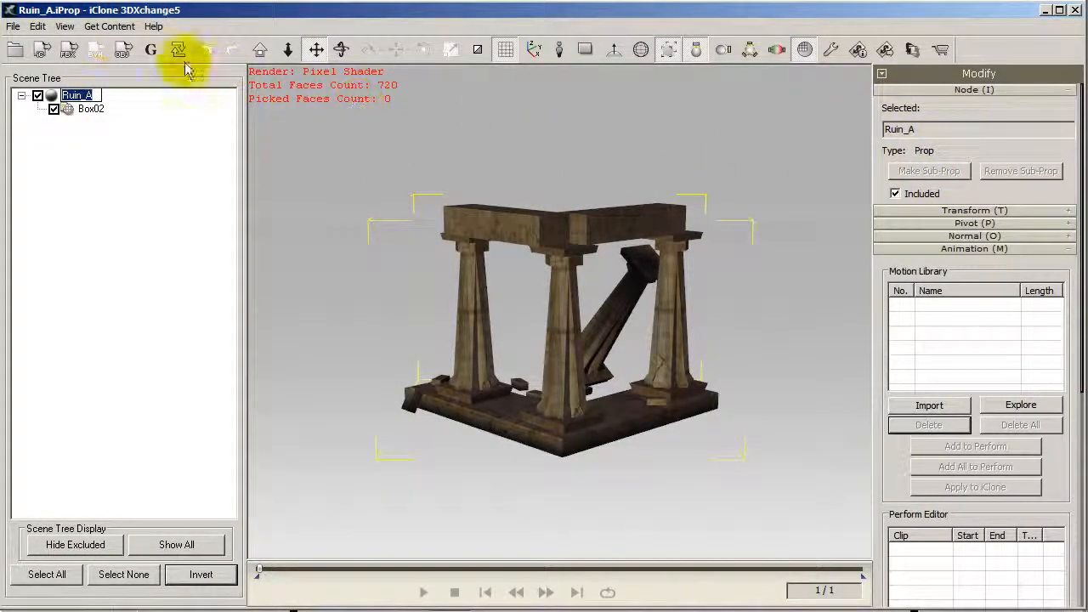
pyautogui.click(69, 49)
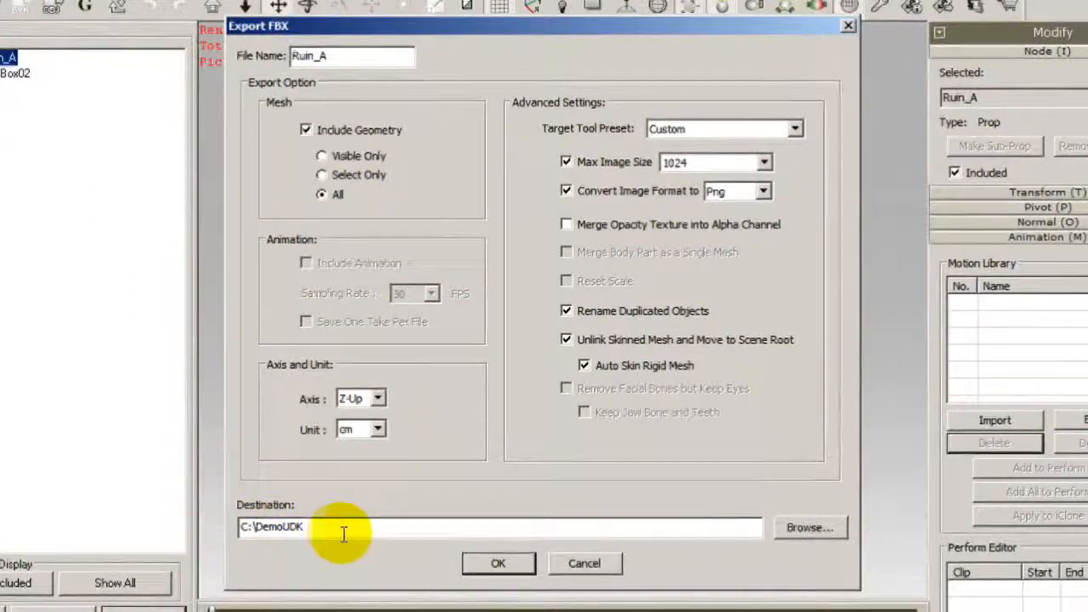
pyautogui.moveTo(391, 527); pyautogui.dragTo(241, 526)
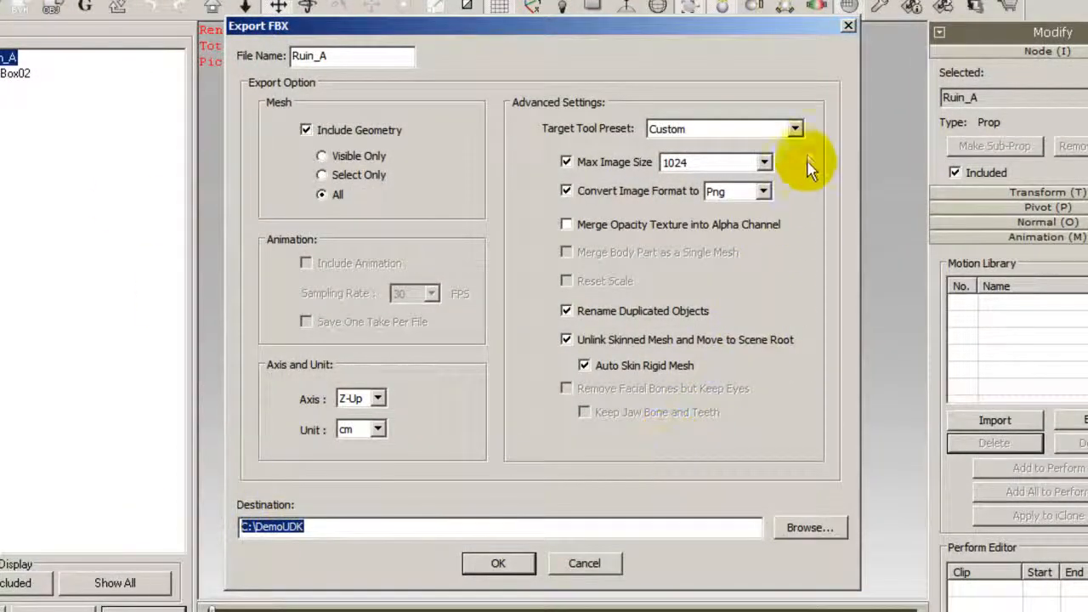
pyautogui.click(794, 130)
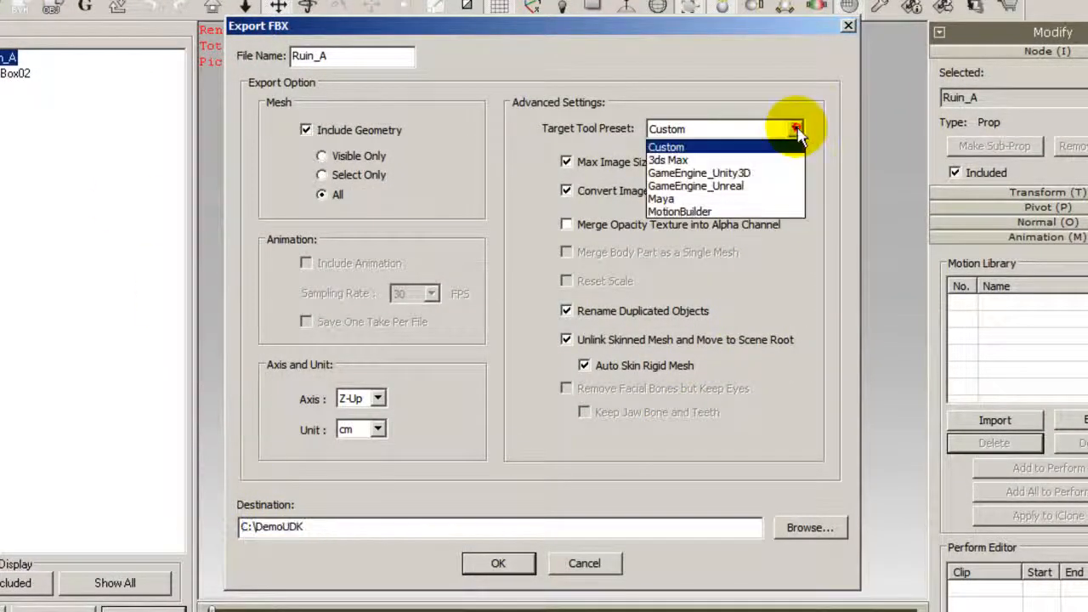
pyautogui.click(799, 186)
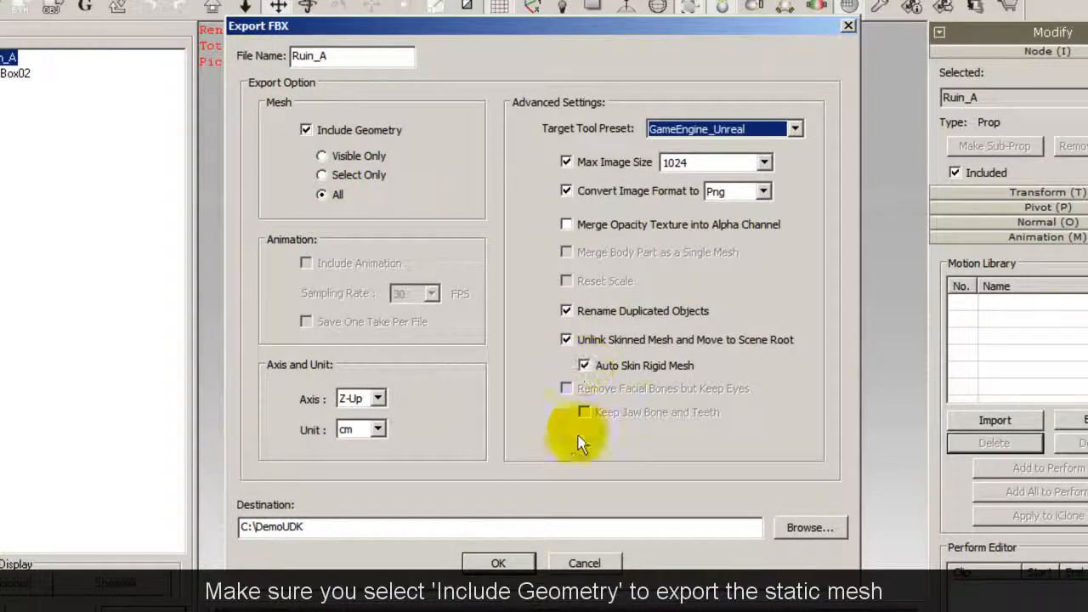
pyautogui.click(498, 563)
pyautogui.click(555, 351)
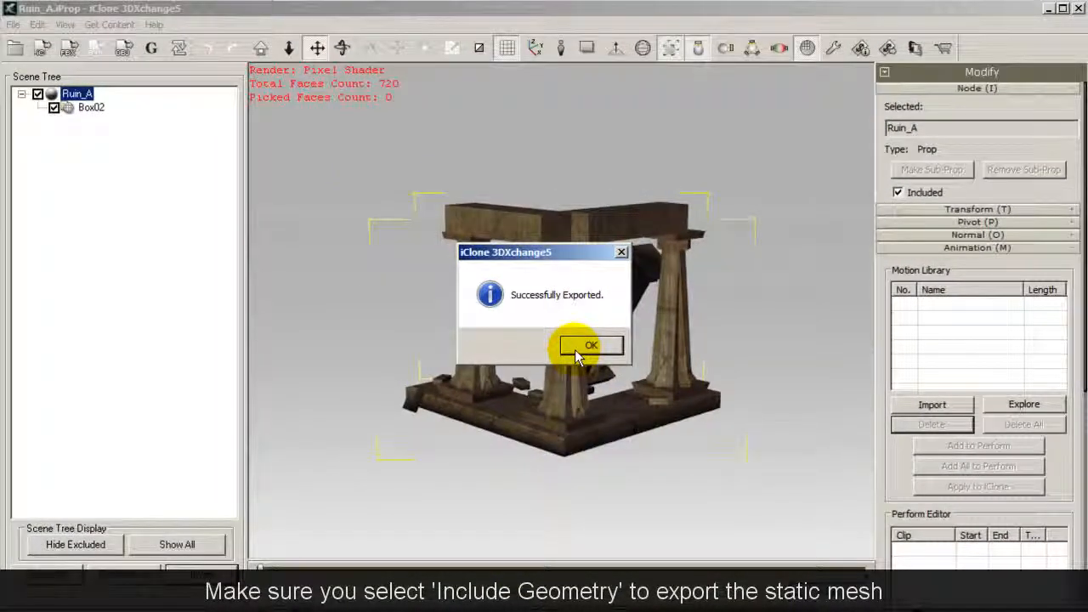
pyautogui.click(586, 352)
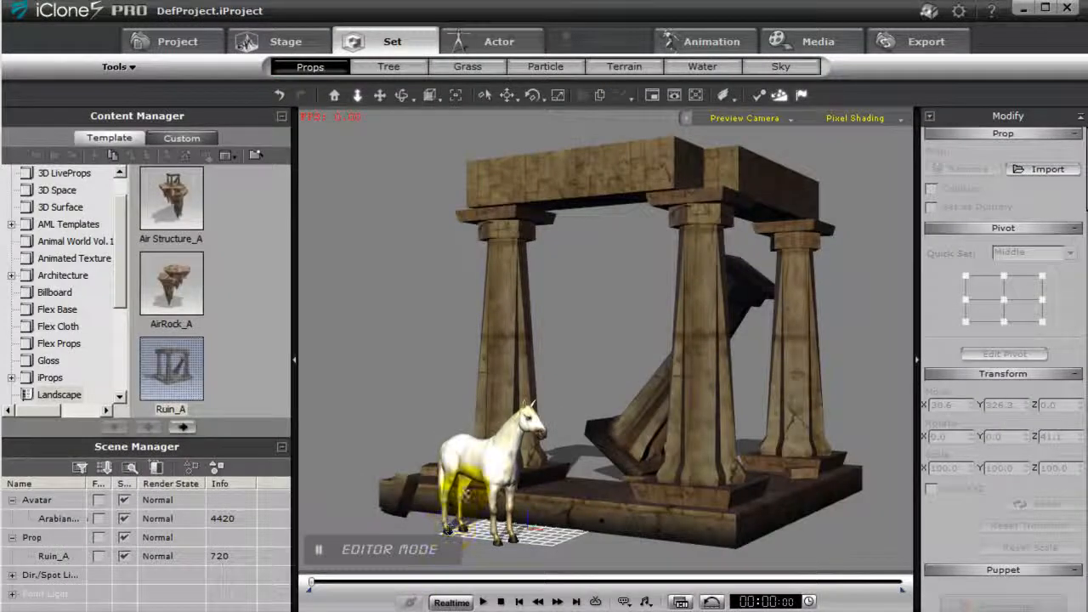
# - Open the Non-Human Horse avatar from the iClone scene in 3DXchange and select its Arabian_Horse root node
pyautogui.click(478, 457)
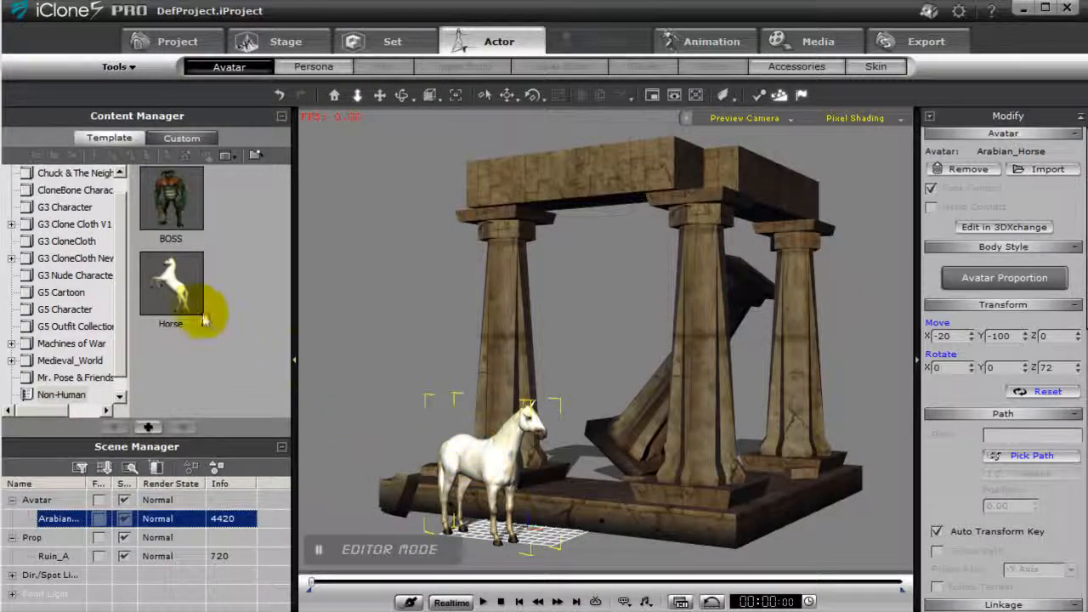
pyautogui.click(189, 293)
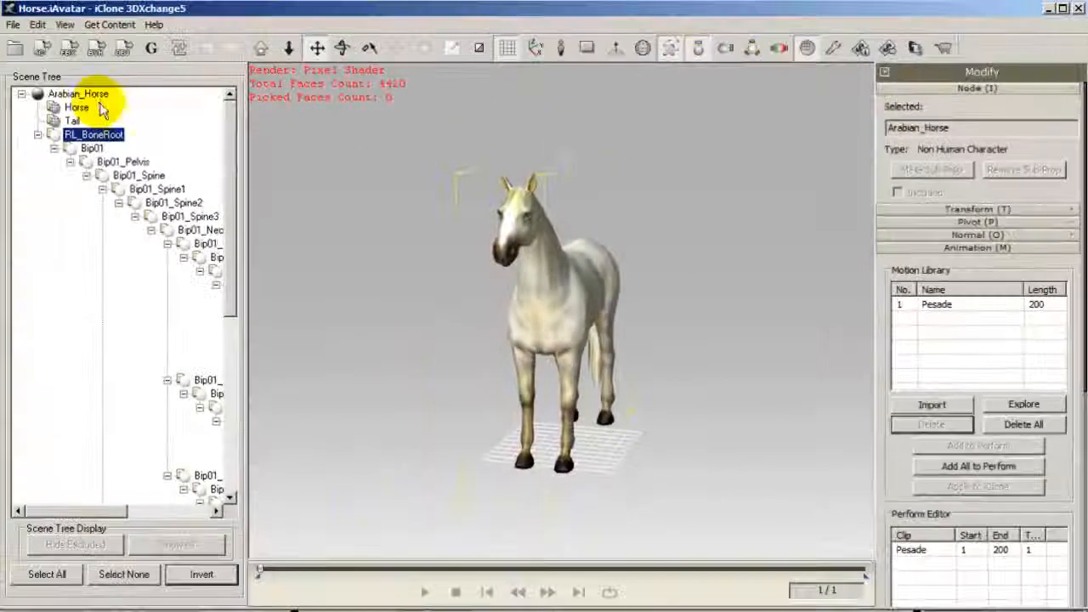
pyautogui.click(78, 94)
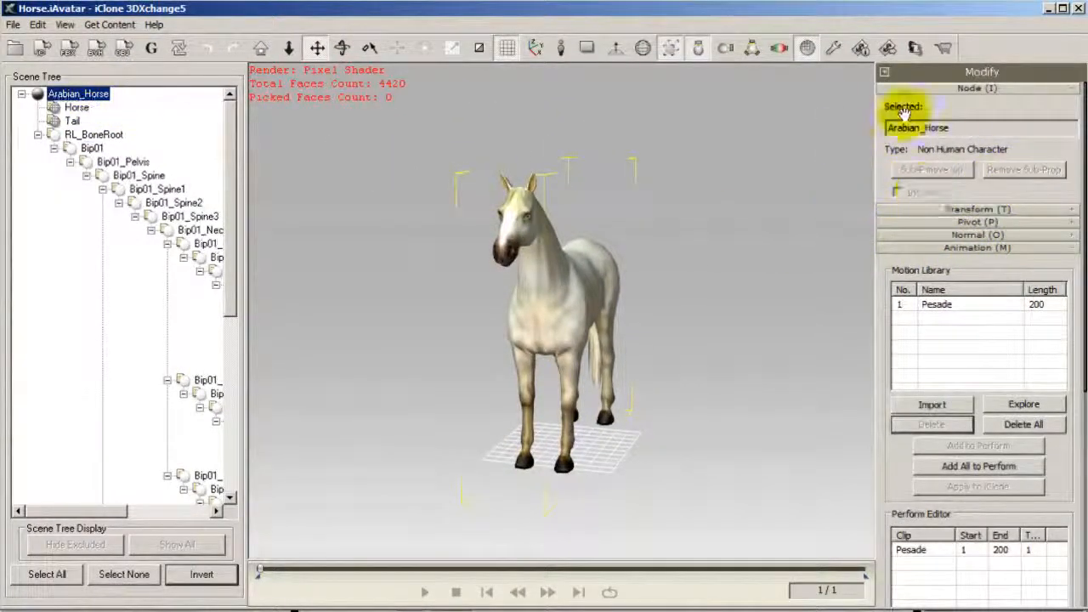
# - Preview the horse's Pesade motion from the Motion Library and stop the playback
pyautogui.click(956, 306)
pyautogui.doubleClick(956, 306)
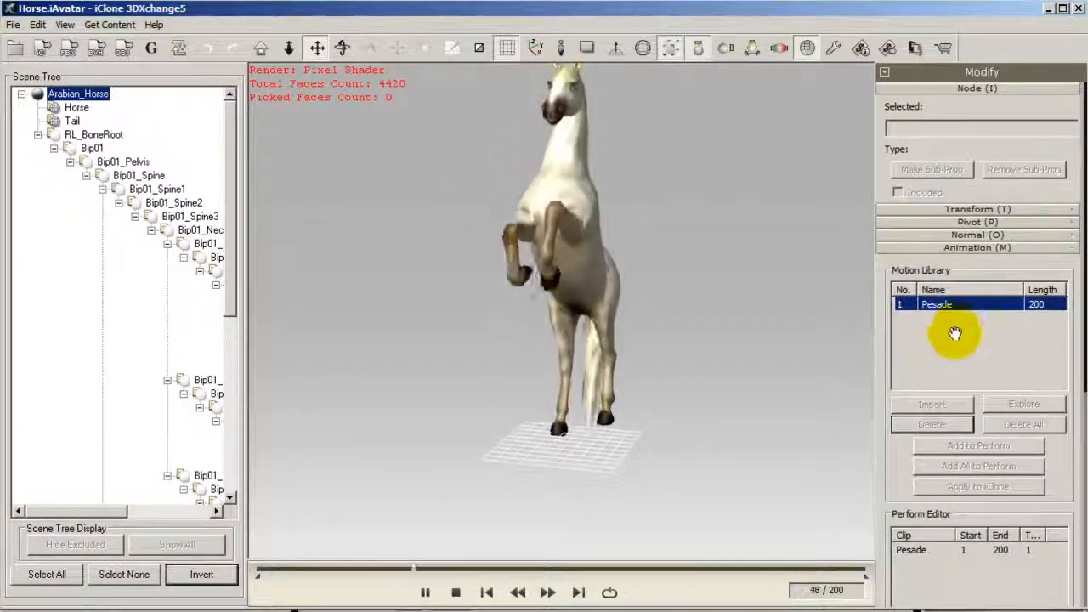
pyautogui.click(457, 593)
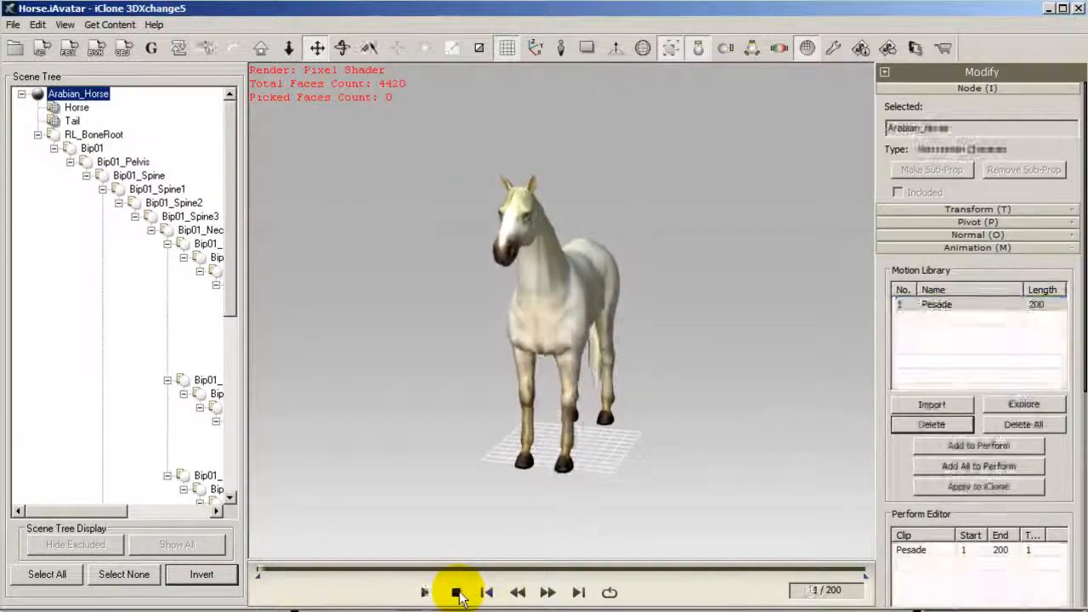
pyautogui.moveTo(1060, 478); pyautogui.dragTo(1049, 297)
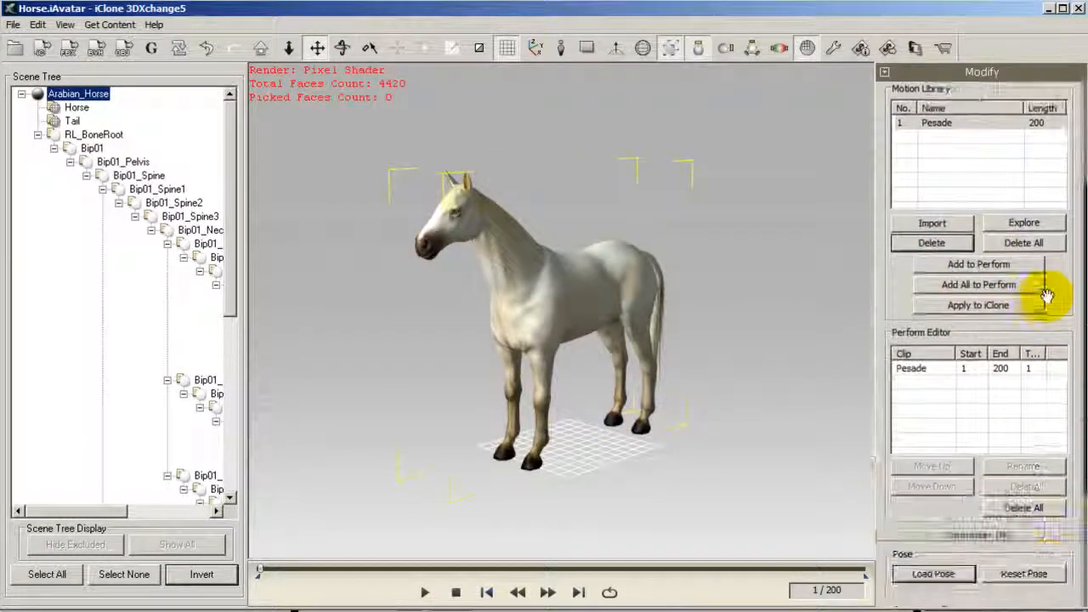
# - Browse the Horse & Tack Theme Pack web page and preview the Quarter Turn and Circle horse motions
pyautogui.scroll(-8, 1015, 188)
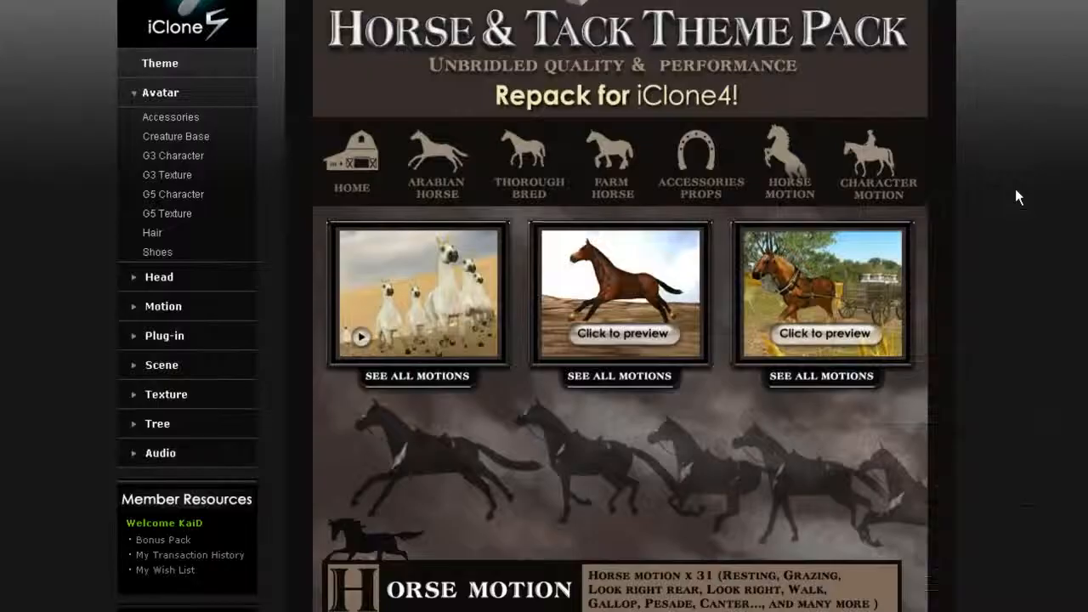
pyautogui.scroll(-6, 1013, 197)
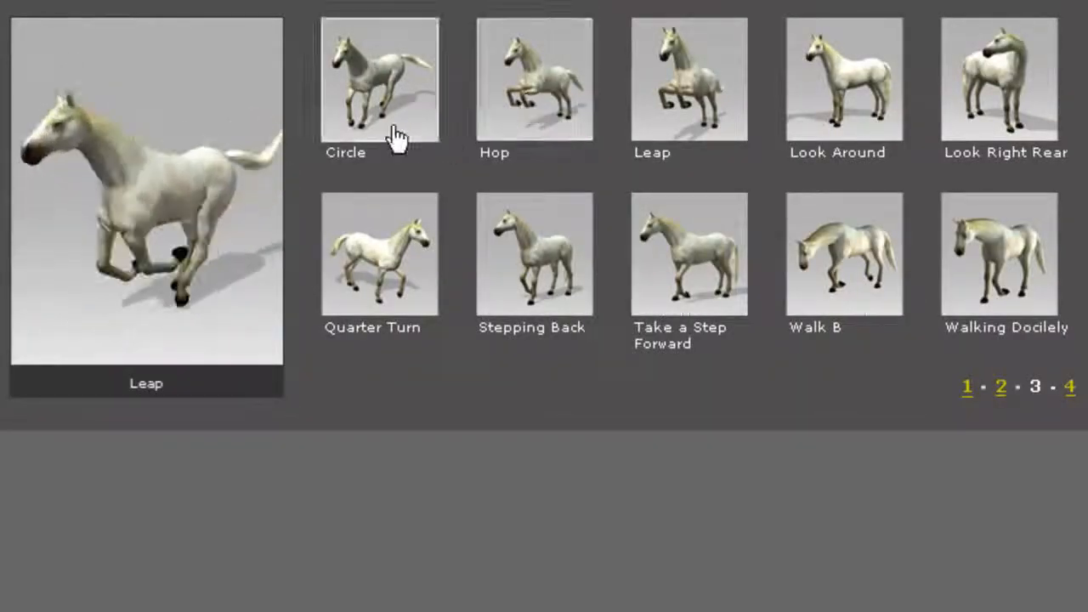
pyautogui.click(383, 281)
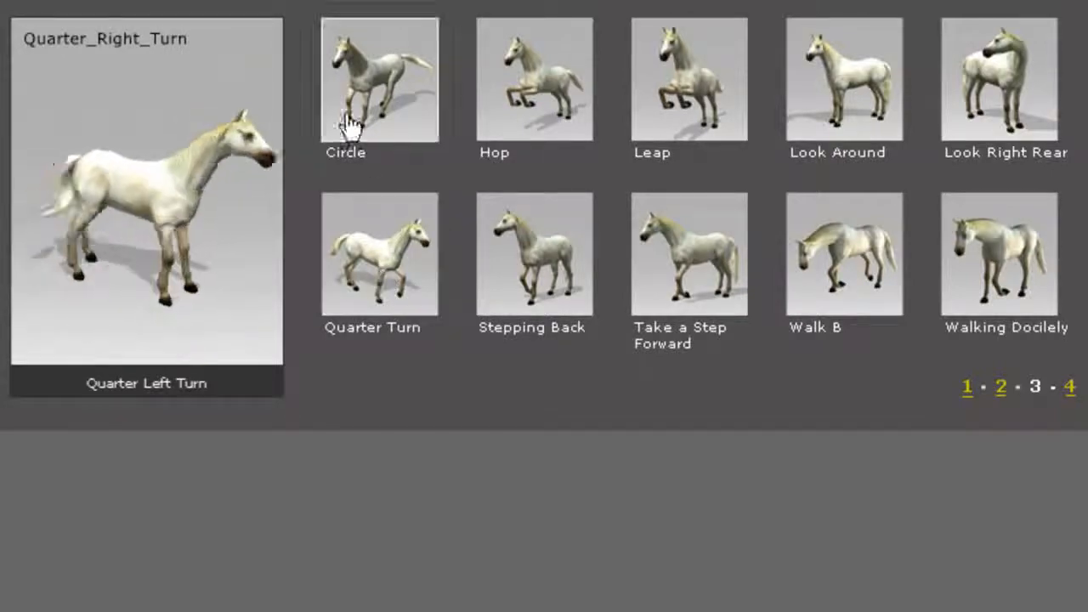
pyautogui.click(362, 85)
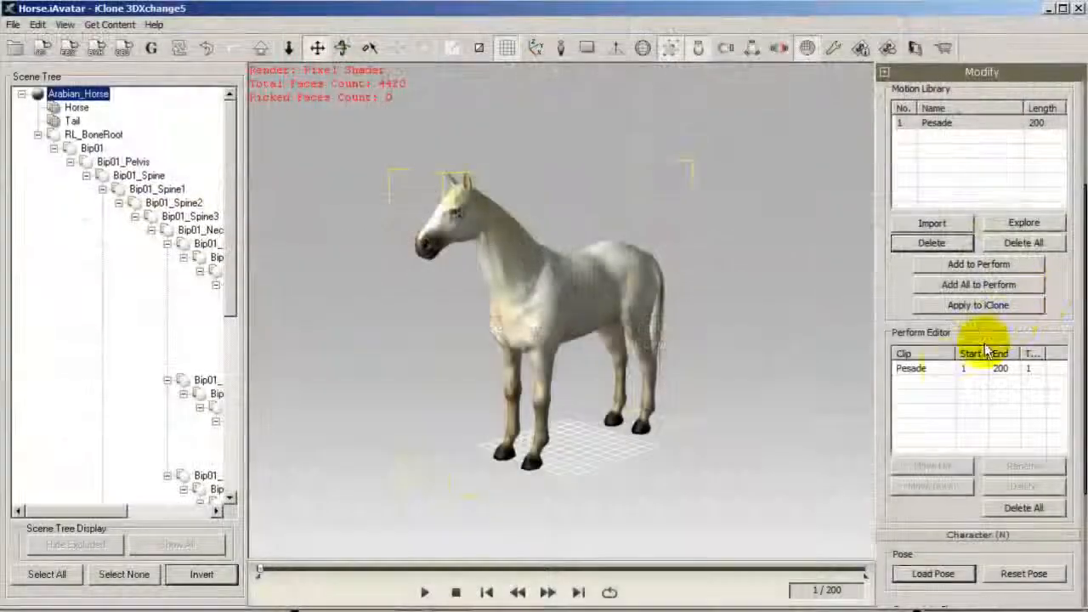
# - Play the horse's Pesade clip listed in the Perform Editor in 3DXchange and stop it
pyautogui.click(925, 371)
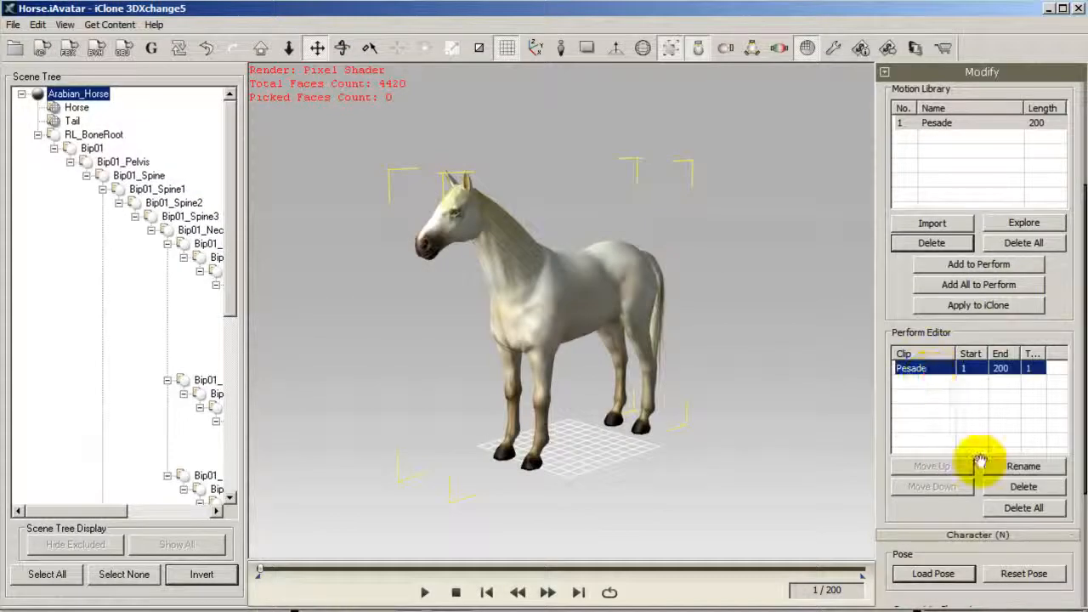
pyautogui.click(425, 593)
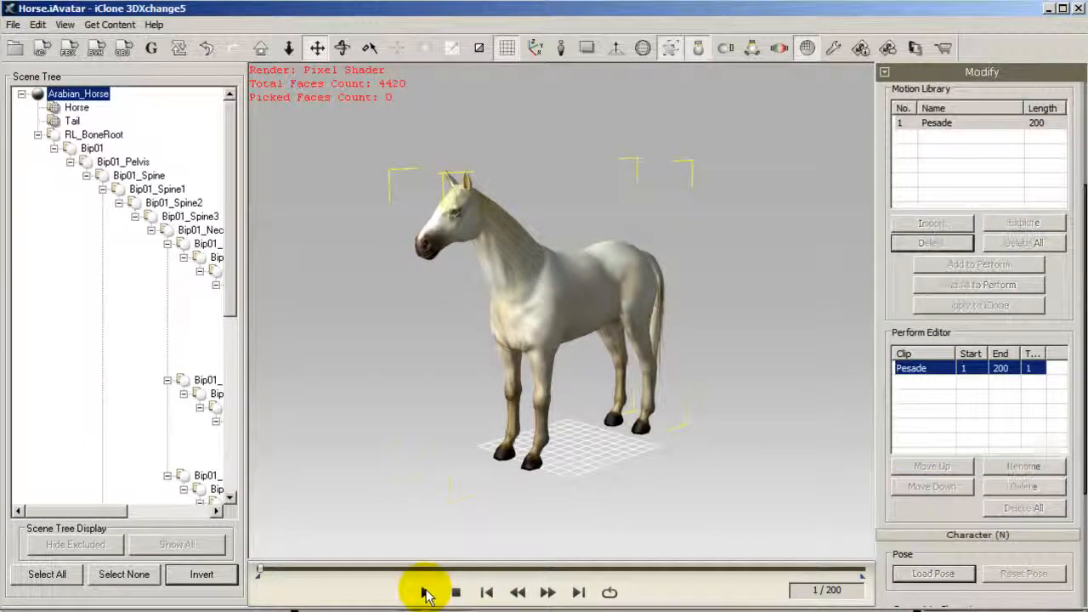
pyautogui.click(455, 592)
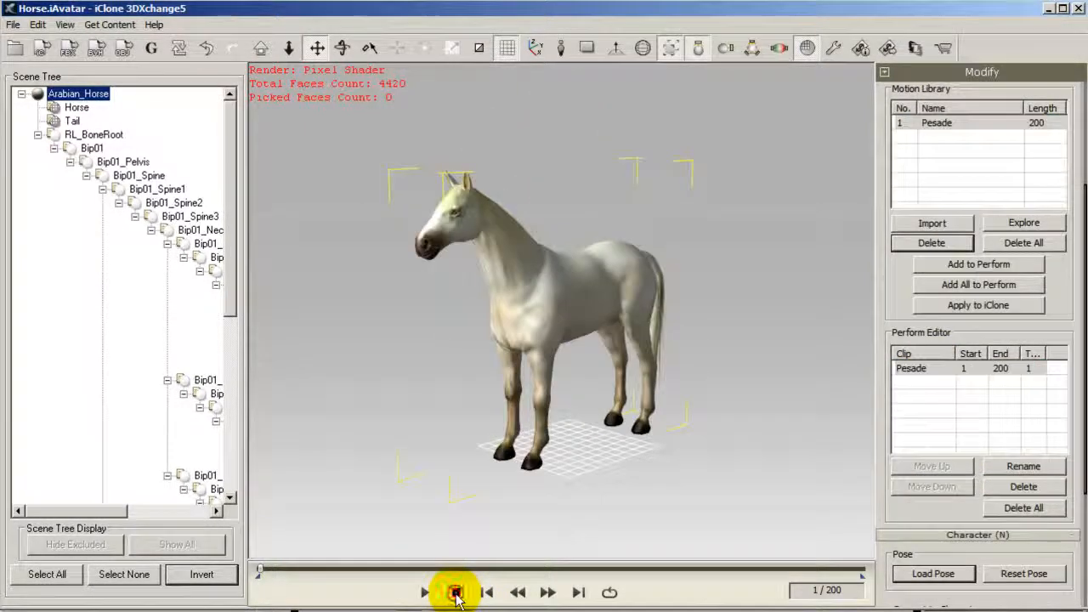
# - Export Horse as an FBX with geometry and animation to C:\DemoUDK using the GameEngine_Unreal preset, replacing the existing Horse_Pesade.fbx
pyautogui.click(70, 48)
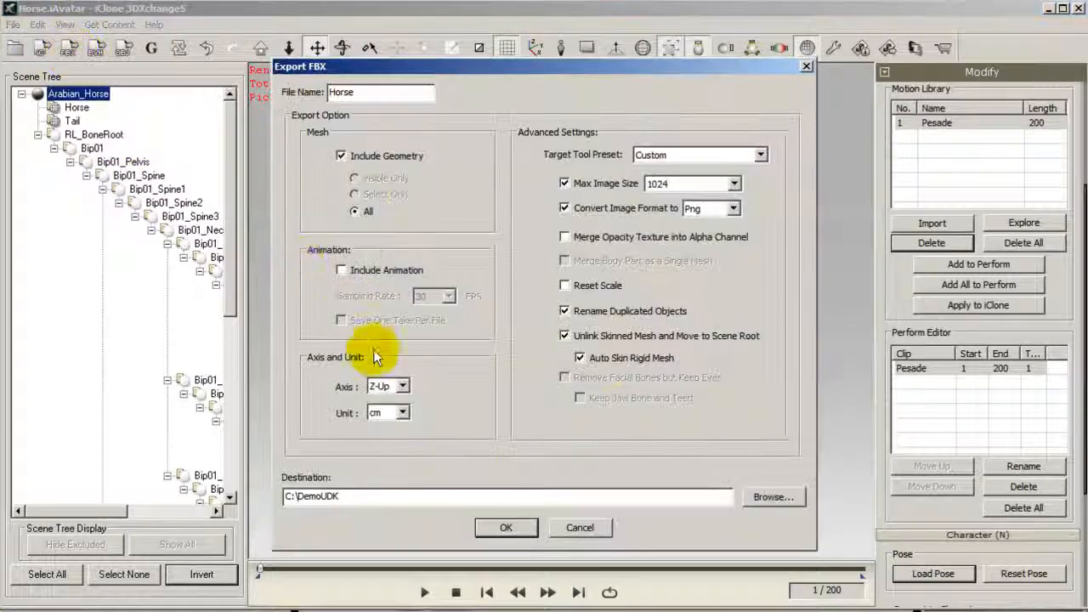
pyautogui.moveTo(397, 493); pyautogui.dragTo(289, 500)
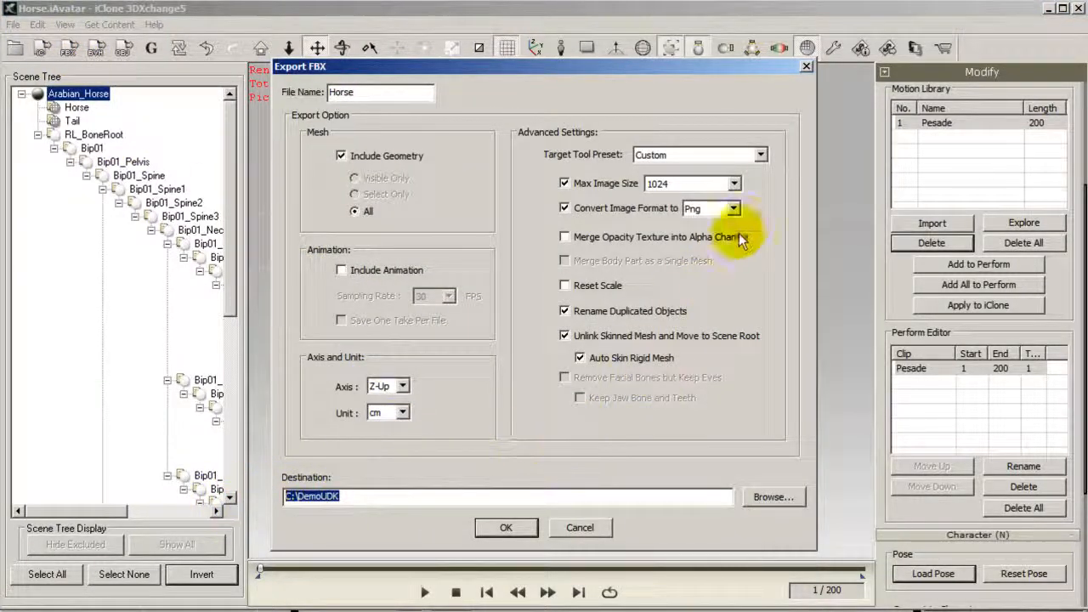
pyautogui.click(759, 155)
pyautogui.click(697, 204)
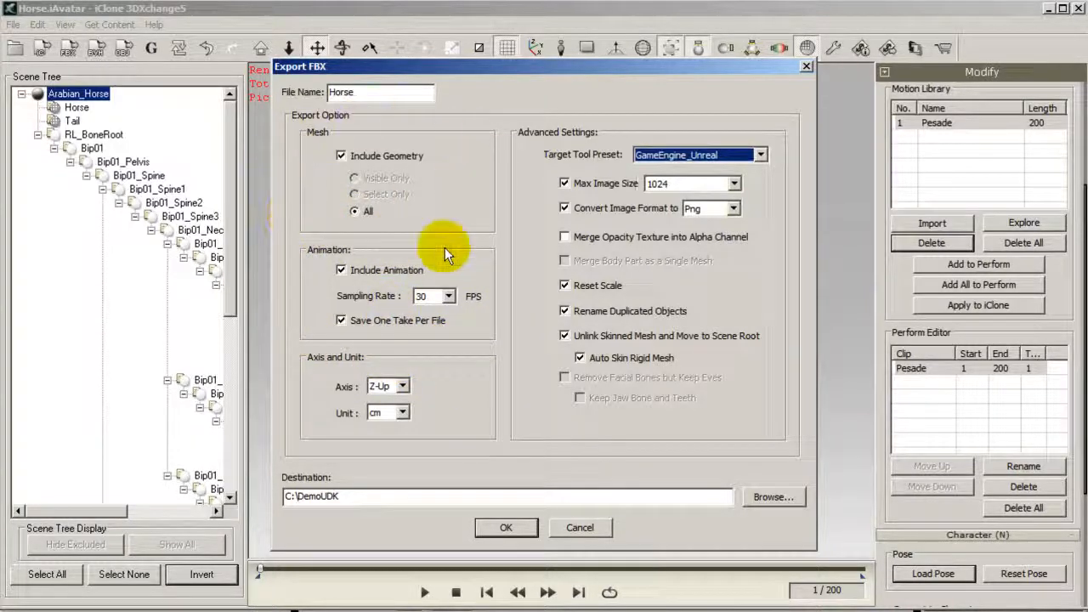
pyautogui.click(506, 528)
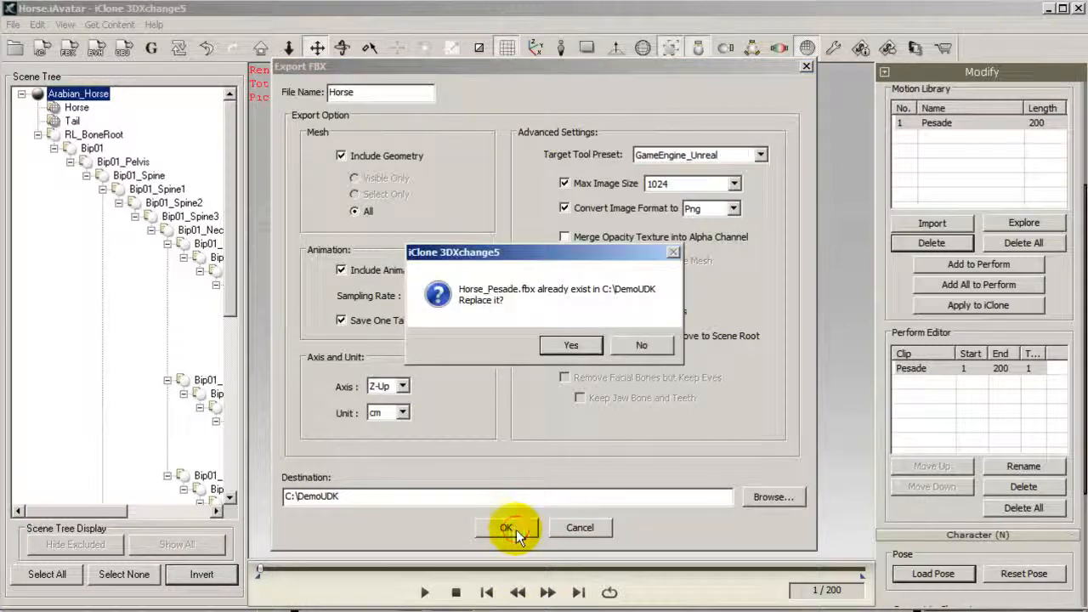
pyautogui.click(585, 347)
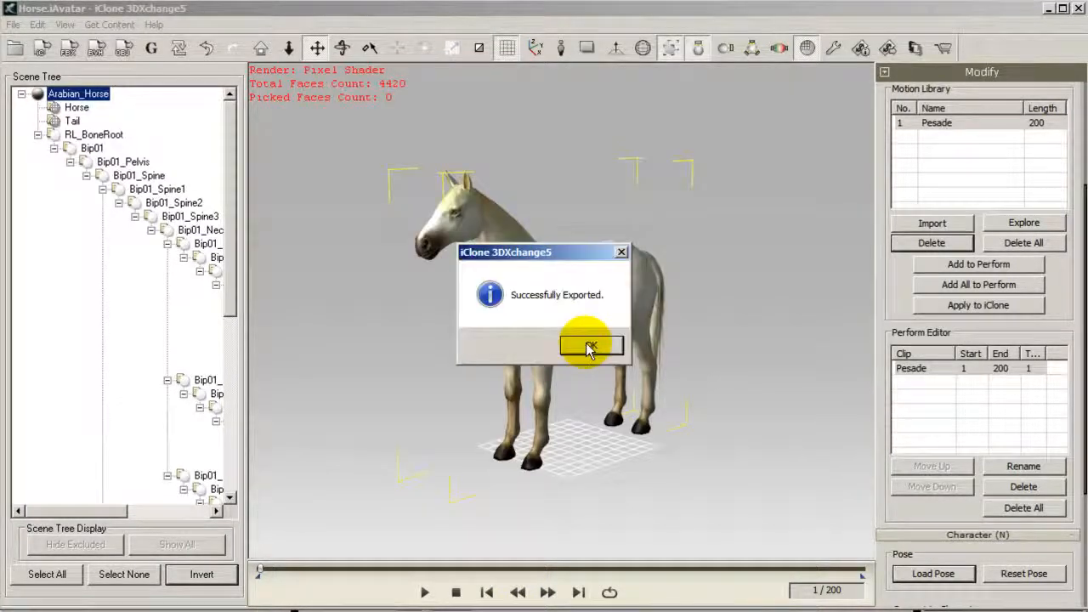
pyautogui.click(590, 346)
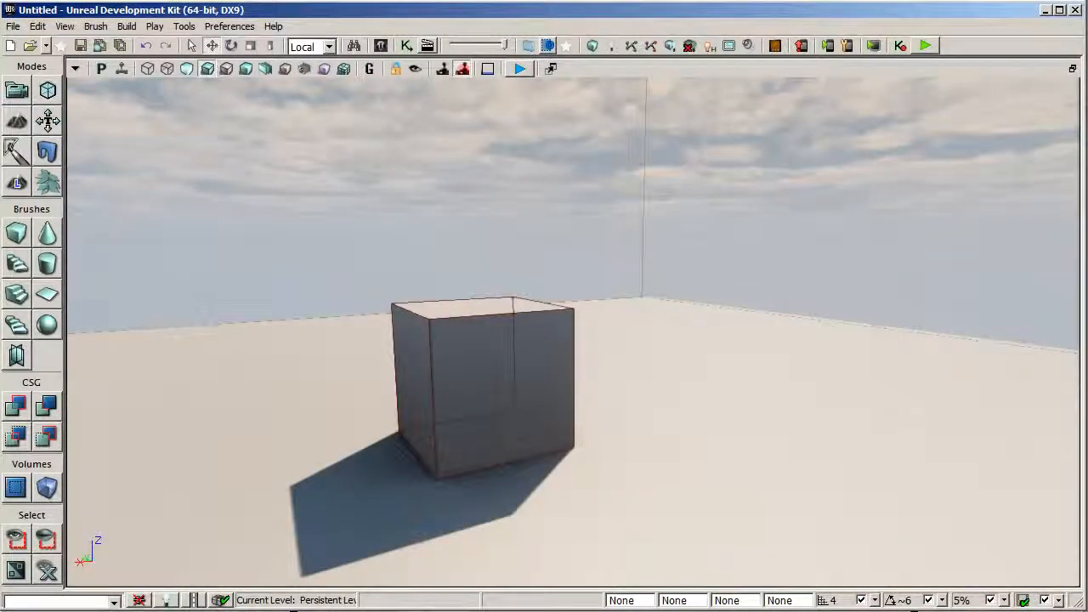
# - Open the Content Browser, create a new package named Demo using the AnimSet factory, and close the resulting AnimSet Editor
pyautogui.click(382, 50)
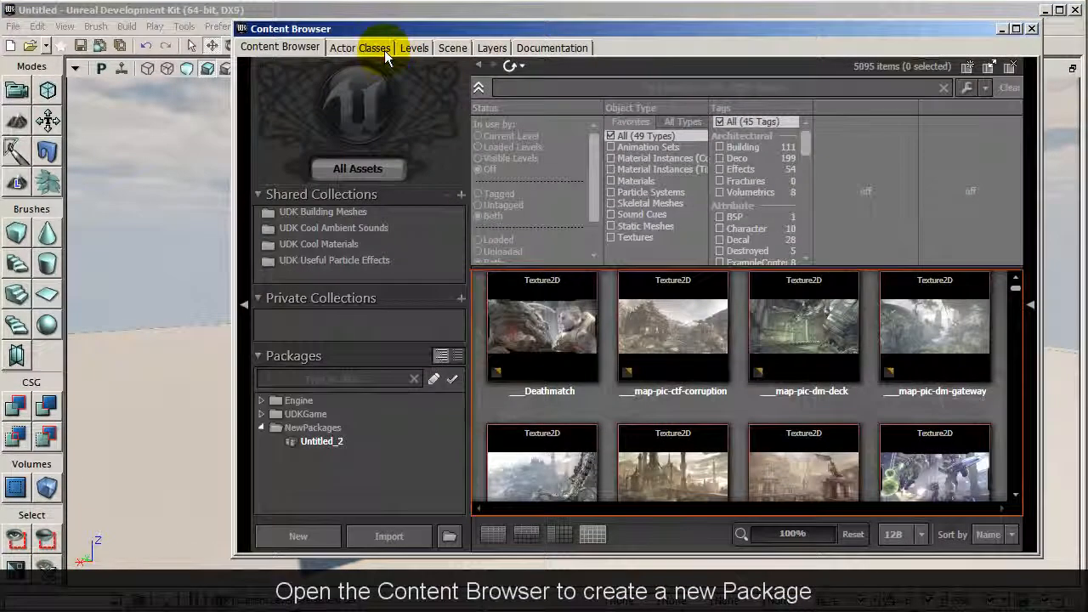
pyautogui.click(321, 441)
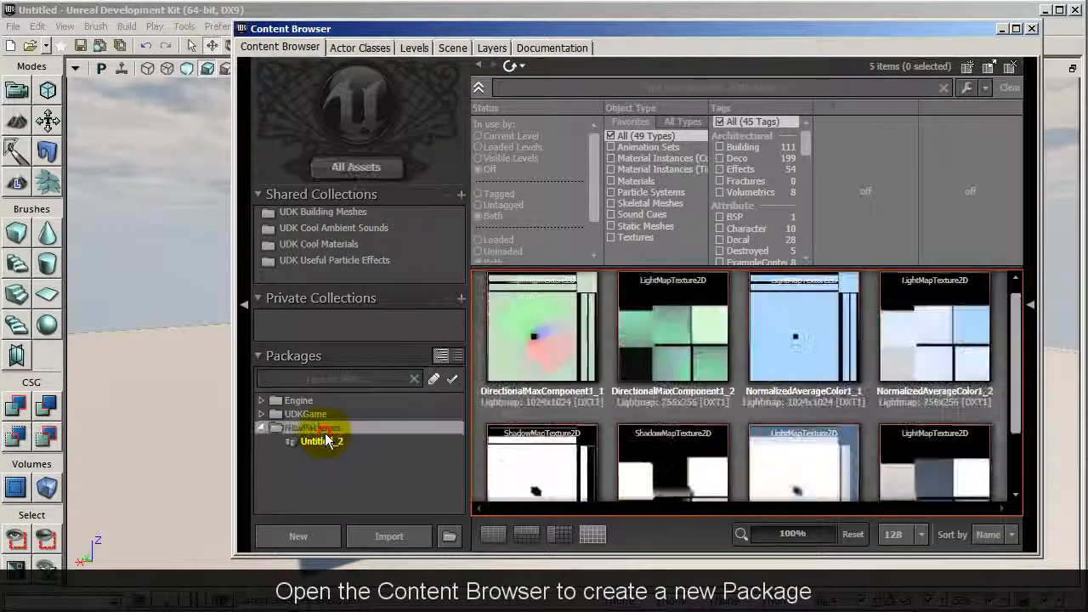
pyautogui.click(326, 447)
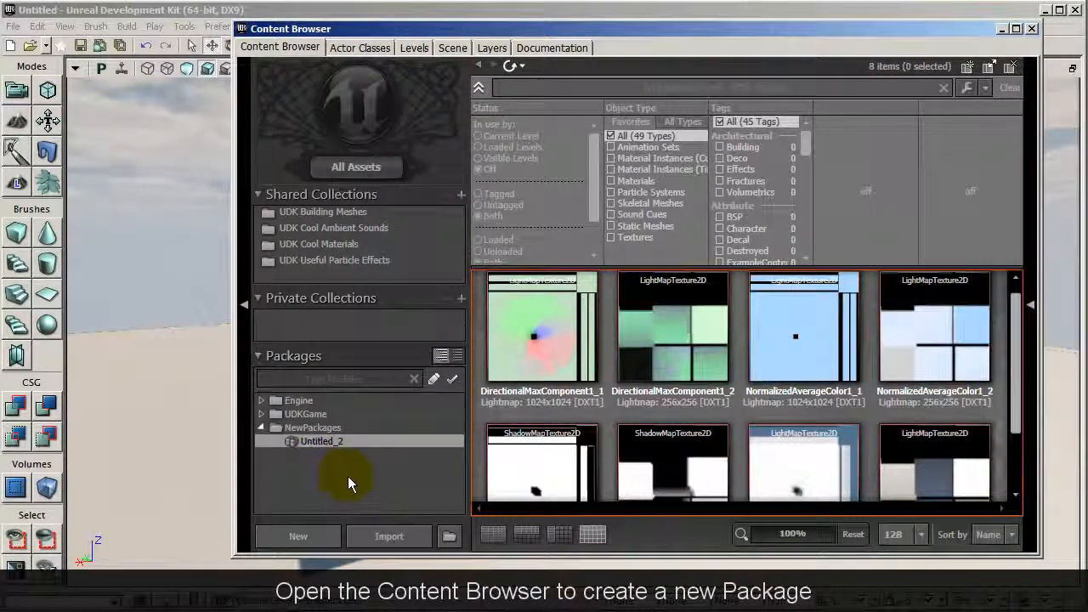
pyautogui.click(297, 535)
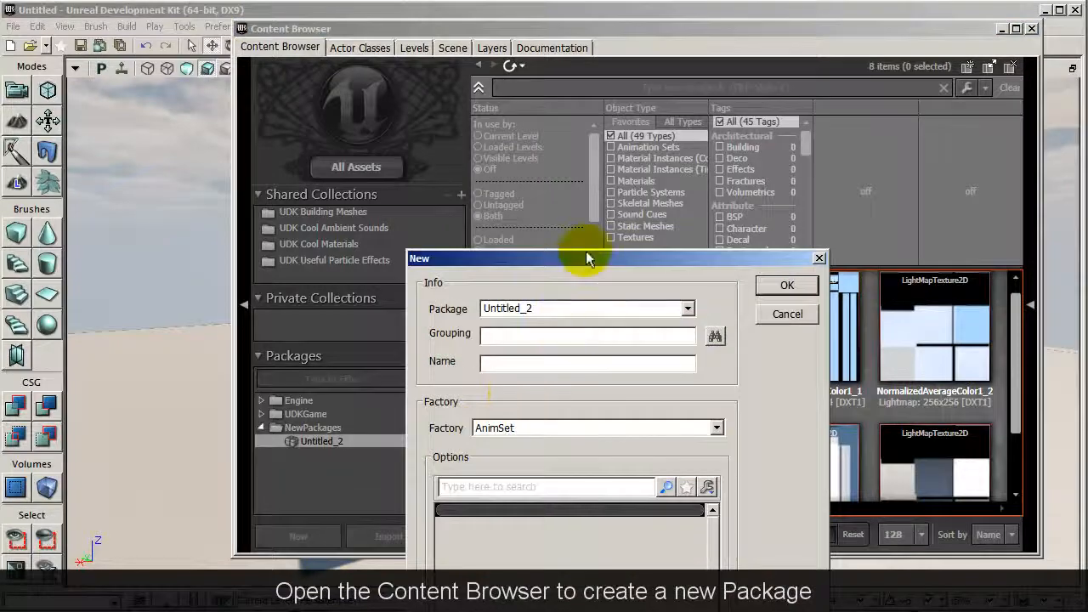
pyautogui.moveTo(586, 258); pyautogui.dragTo(589, 141)
pyautogui.moveTo(553, 195); pyautogui.dragTo(401, 195)
pyautogui.write('Demo')
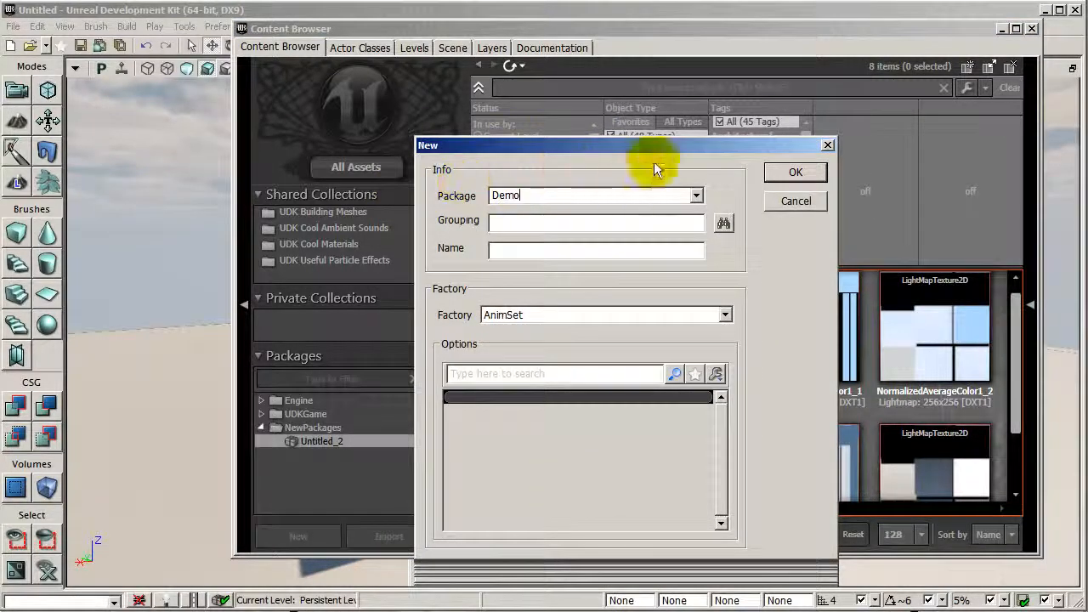
pyautogui.click(792, 175)
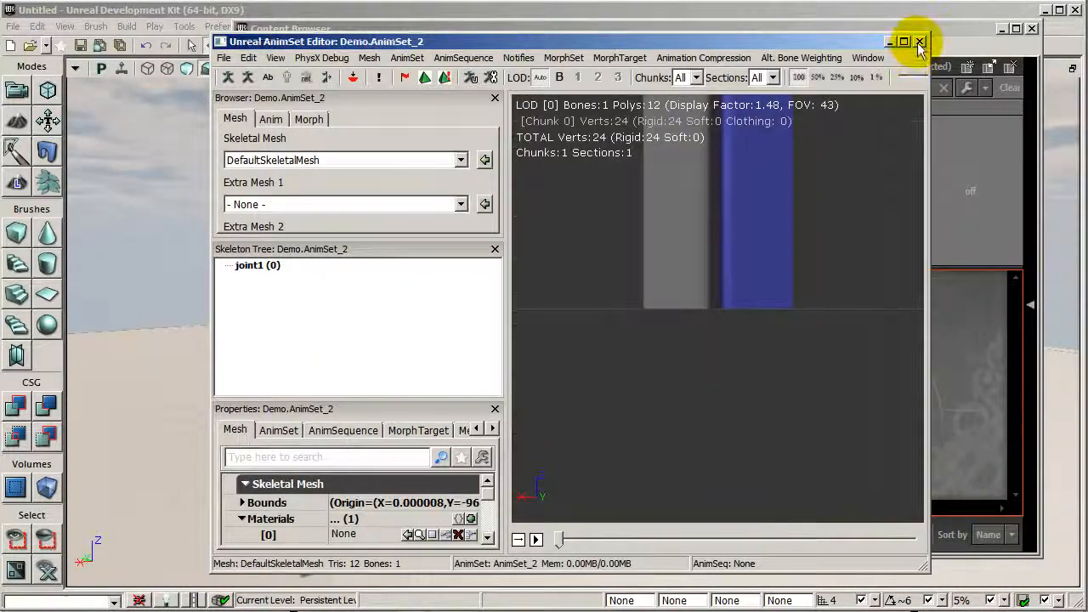
pyautogui.click(919, 41)
# - Choose Ruin_A.fbx from C:\DemoUDK for import into the Demo package
pyautogui.click(313, 441)
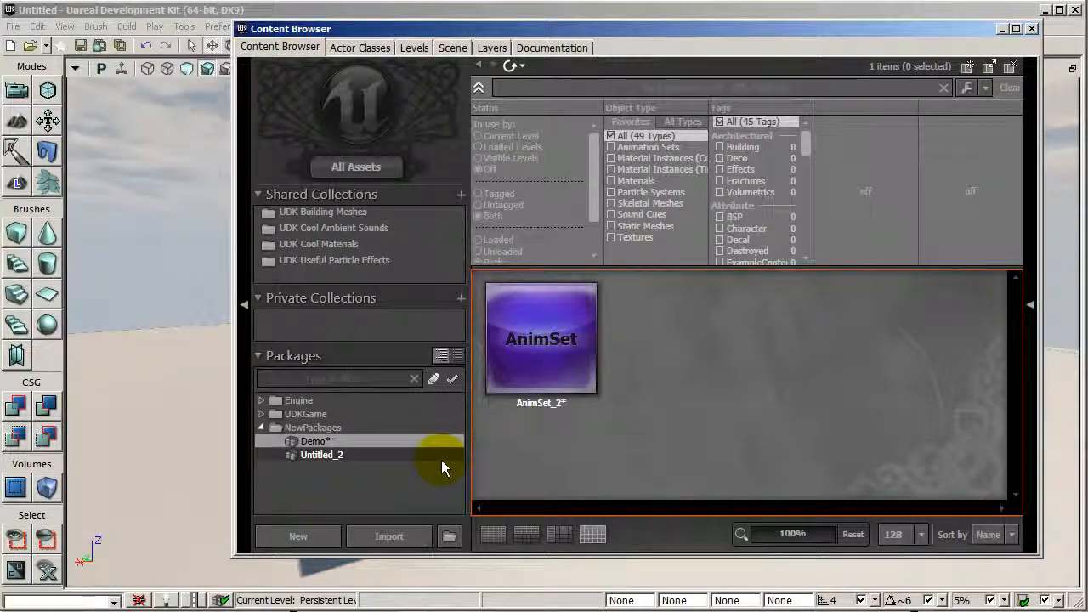
pyautogui.click(407, 544)
pyautogui.click(434, 270)
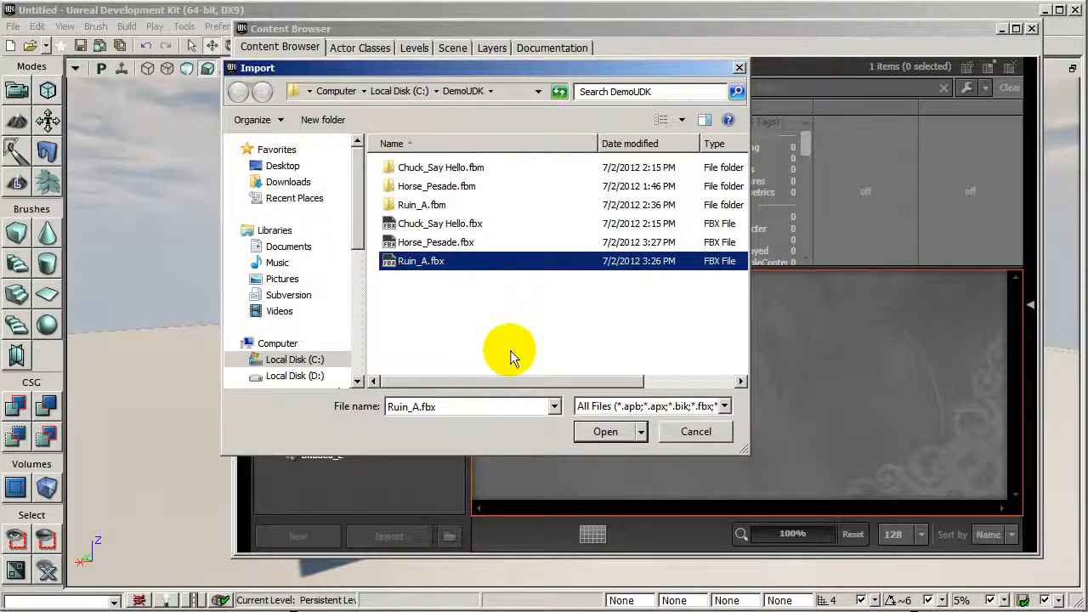
pyautogui.click(608, 431)
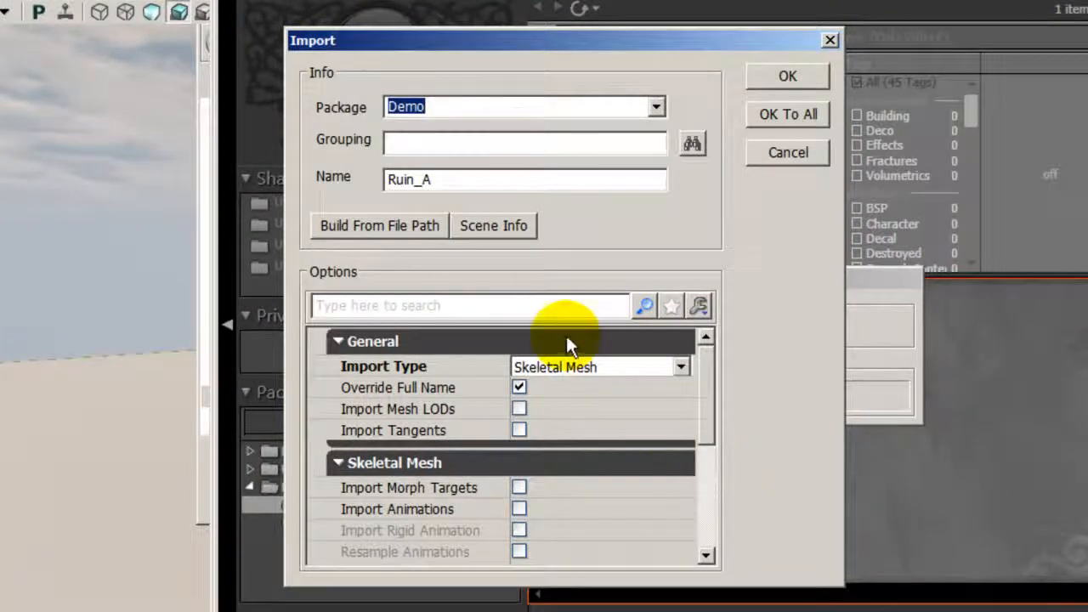
# - Import Ruin_A as a Static Mesh with Combine Meshes, Import Materials and Import Textures enabled
pyautogui.click(681, 367)
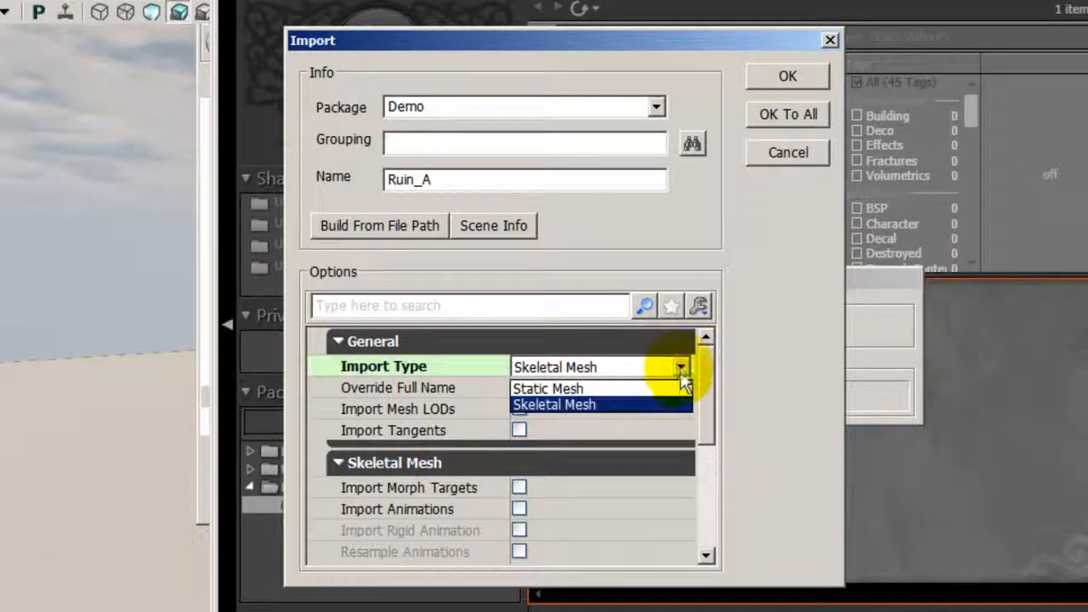
pyautogui.click(677, 382)
pyautogui.moveTo(705, 383); pyautogui.dragTo(711, 476)
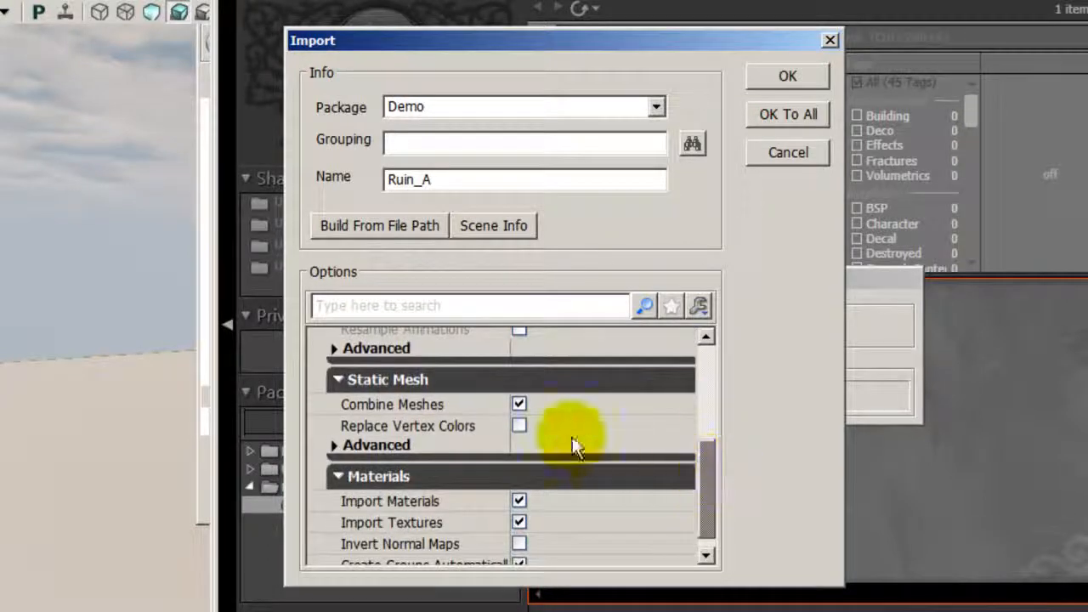
pyautogui.click(521, 406)
pyautogui.click(520, 405)
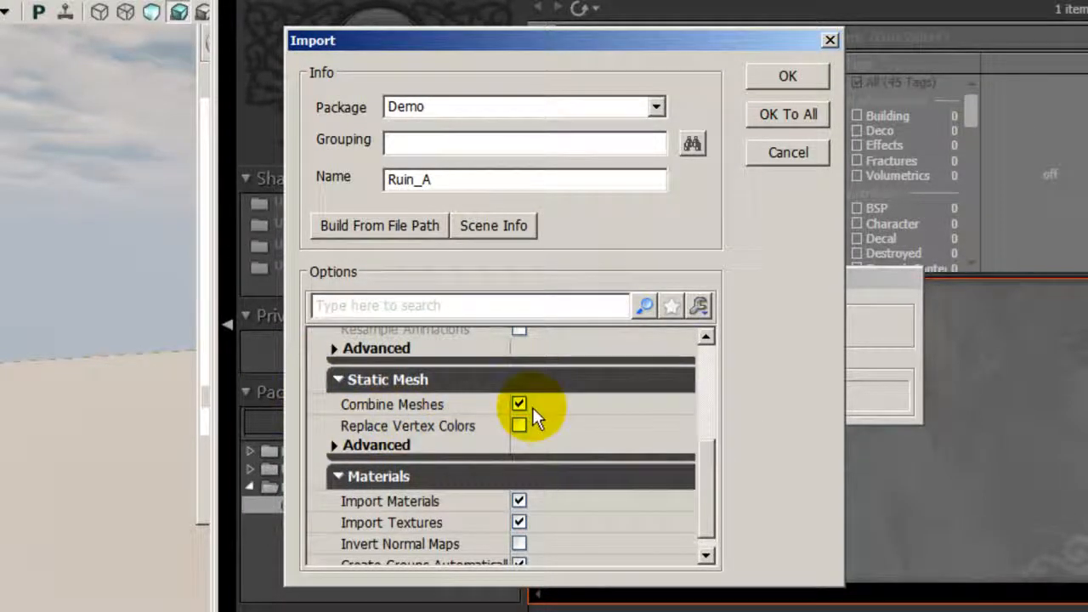
pyautogui.moveTo(714, 472); pyautogui.dragTo(719, 508)
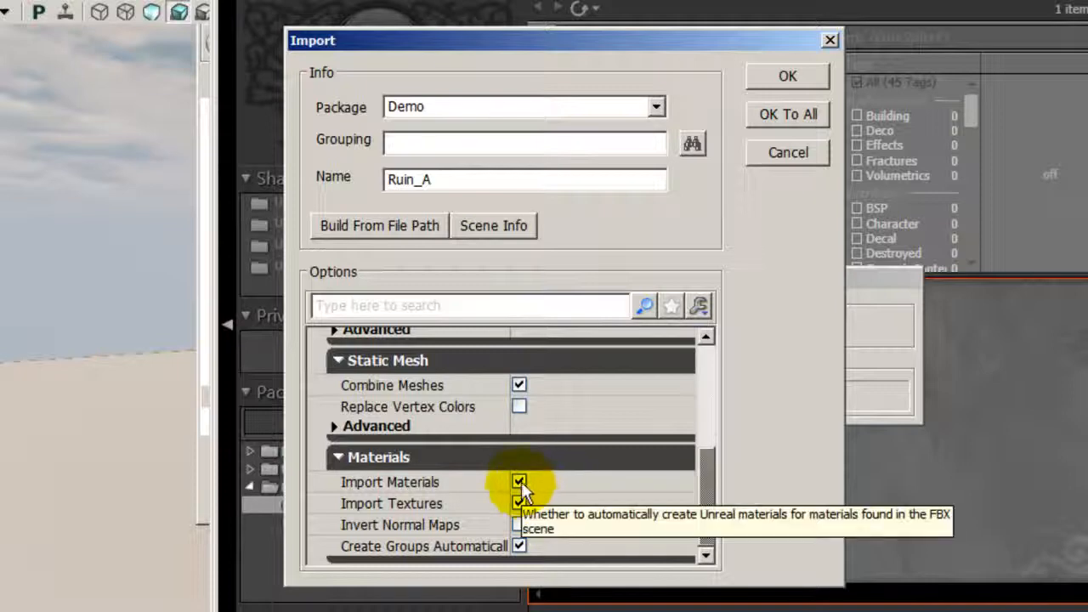
pyautogui.moveTo(521, 499)
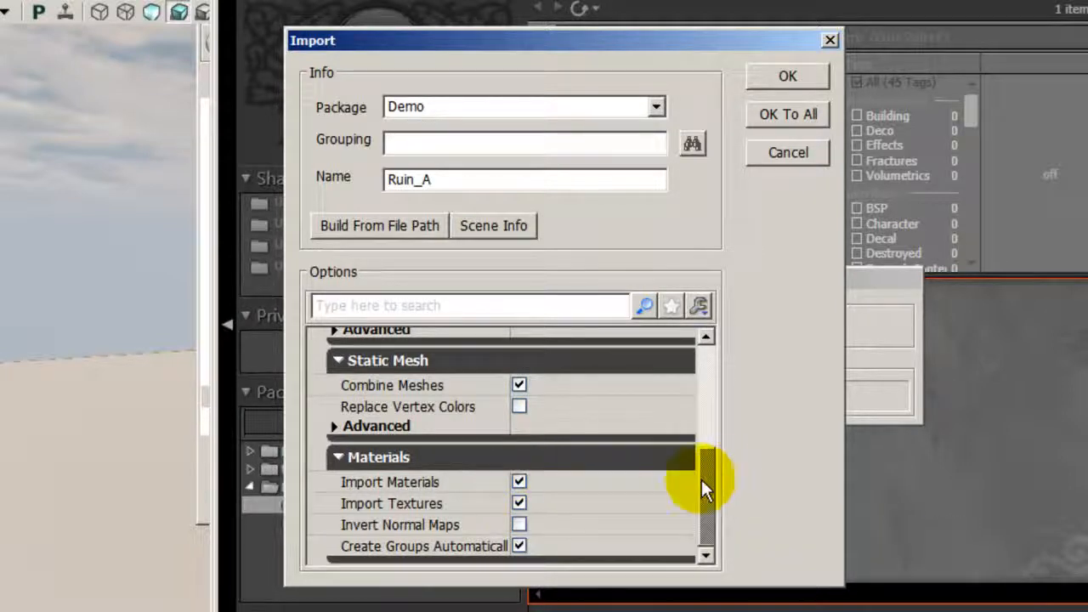
pyautogui.moveTo(703, 481); pyautogui.dragTo(714, 362)
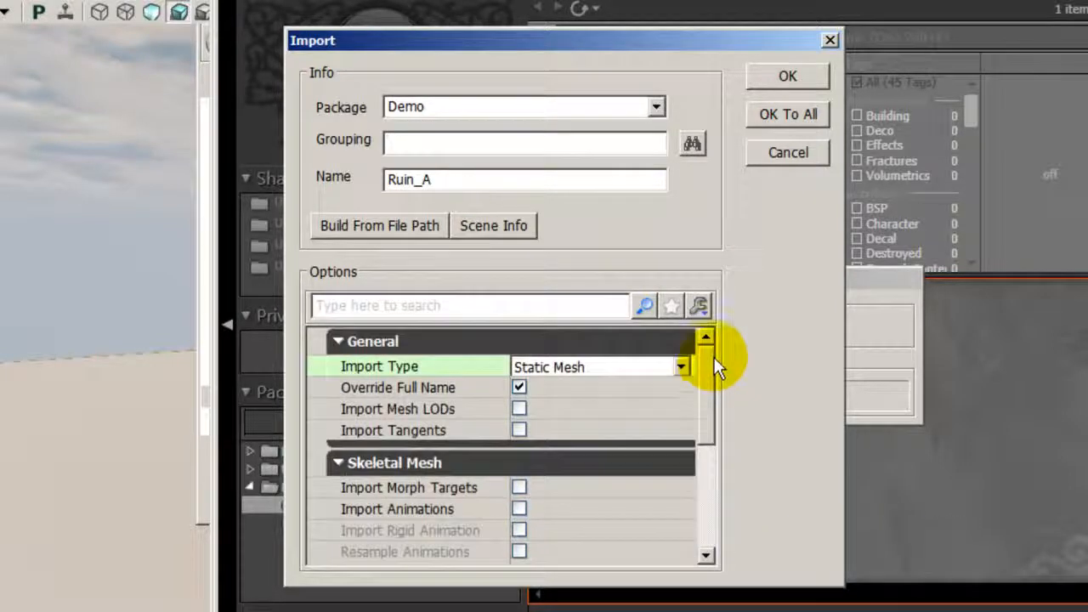
pyautogui.click(790, 78)
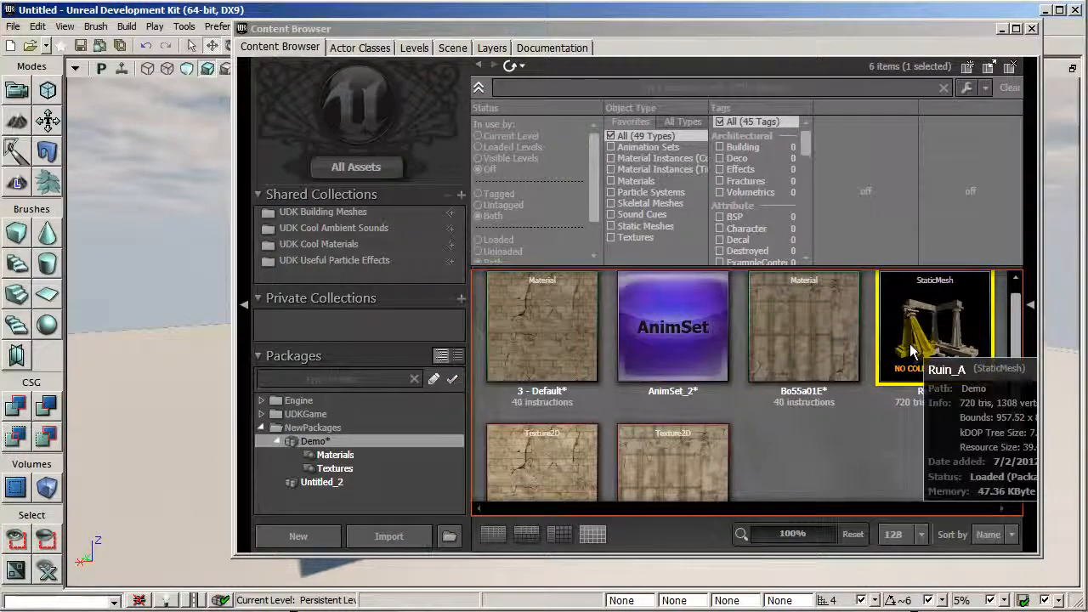
# - Inspect the Ruin_A static mesh in the Static Mesh Editor, close it, and look over the imported textures in the Demo package
pyautogui.doubleClick(911, 348)
pyautogui.moveTo(685, 289); pyautogui.dragTo(374, 369)
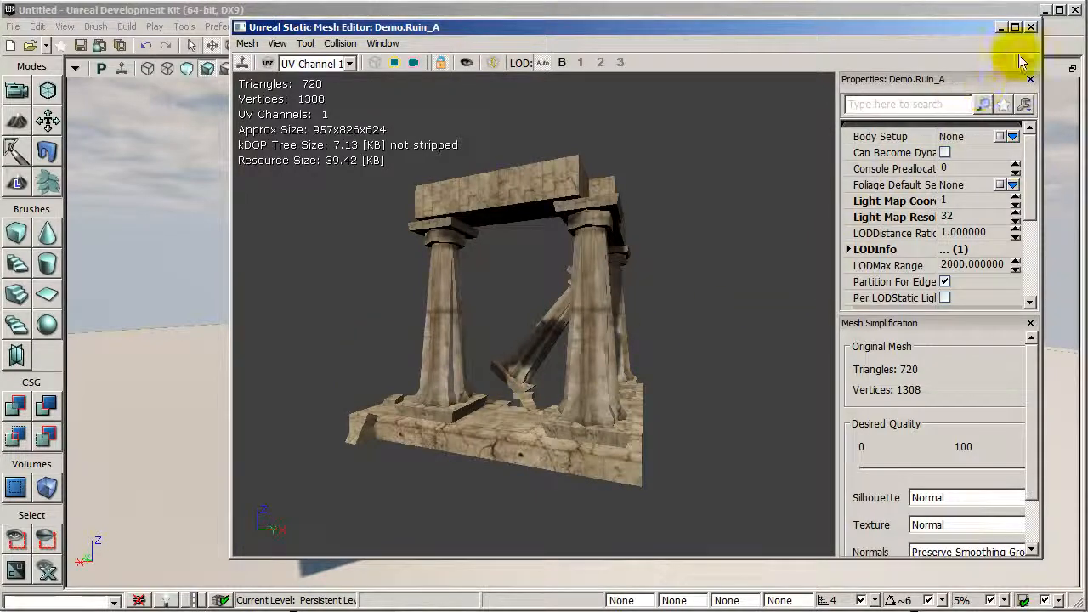
pyautogui.click(1030, 26)
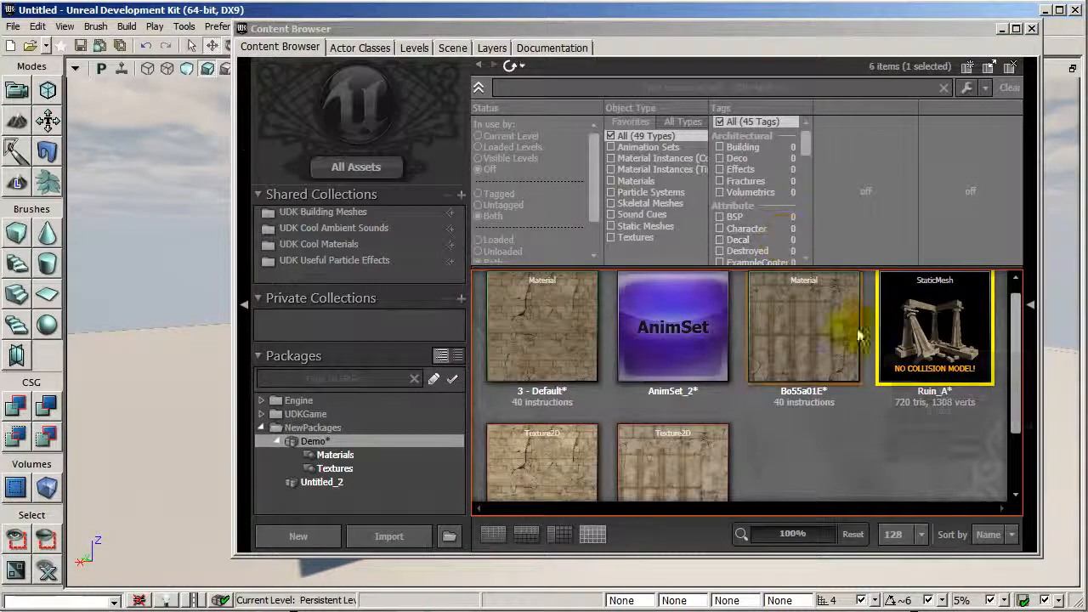
pyautogui.moveTo(1014, 377); pyautogui.dragTo(1014, 435)
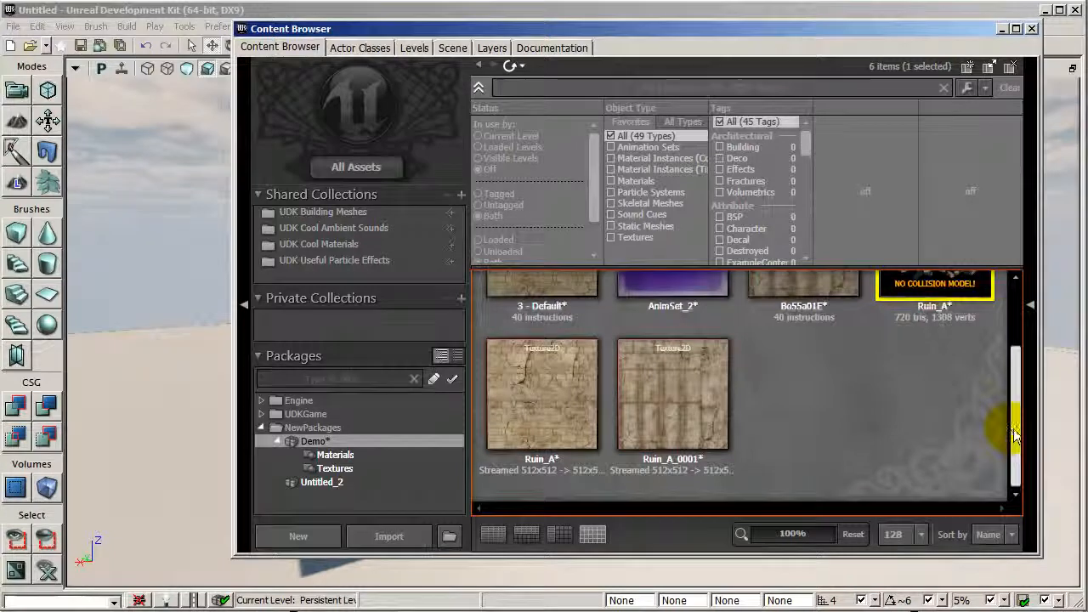
# - Choose Horse_Pesade.fbx from C:\DemoUDK for import into the Demo package
pyautogui.click(392, 544)
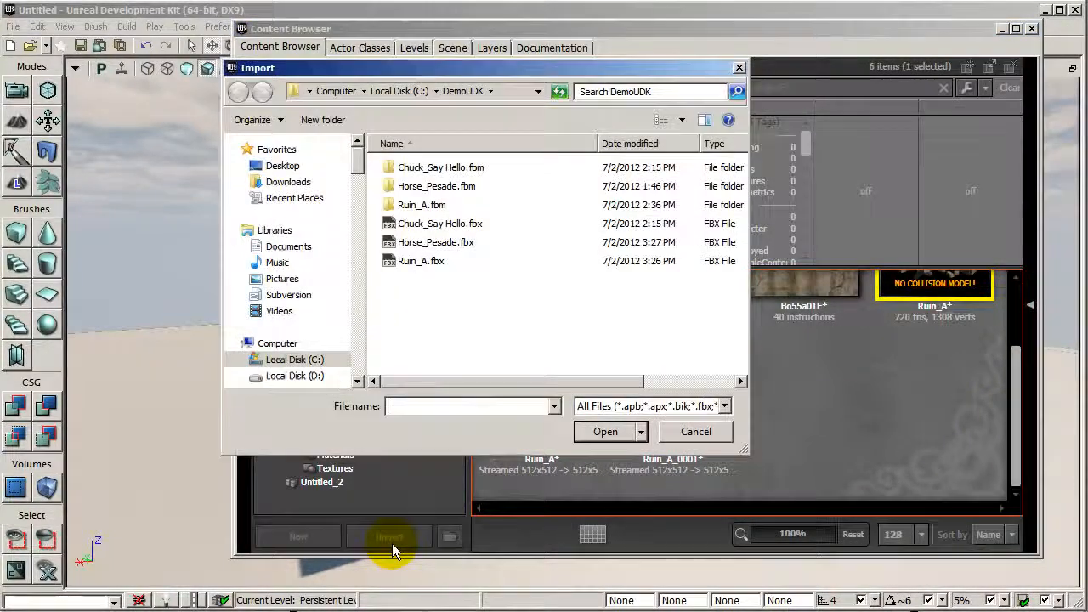
pyautogui.click(466, 244)
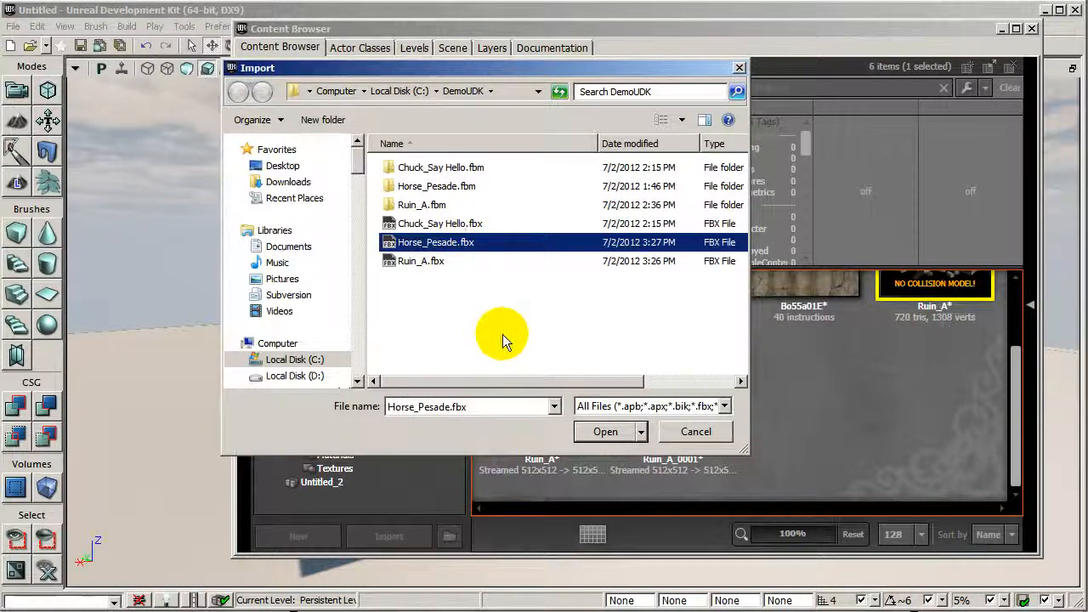
pyautogui.click(610, 432)
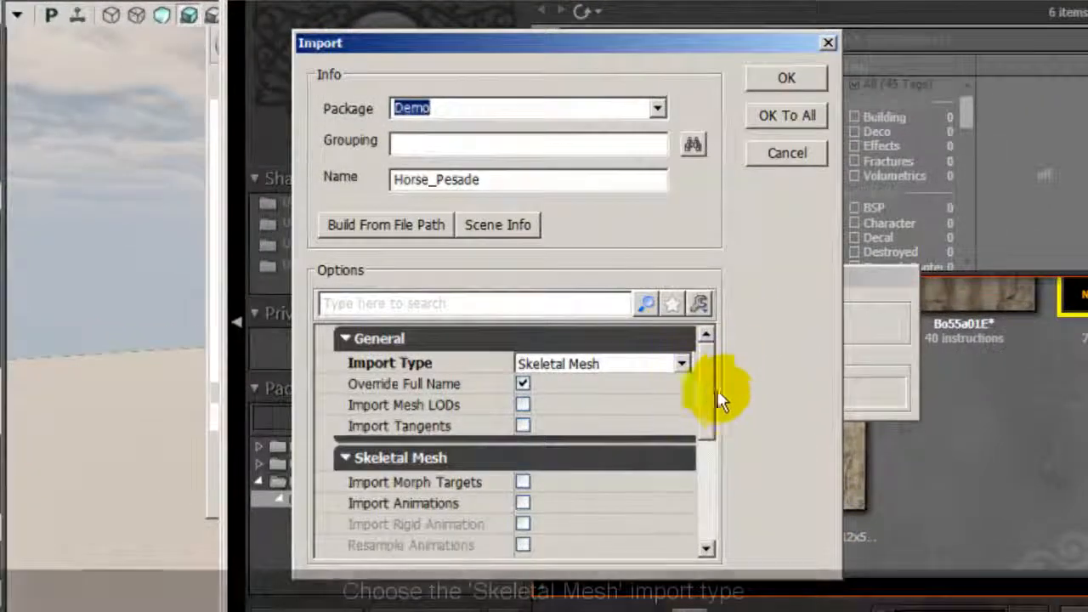
# - Import Horse_Pesade as a Skeletal Mesh without animations, with Combine Meshes, Import Materials and Import Textures enabled
pyautogui.click(681, 363)
pyautogui.click(672, 401)
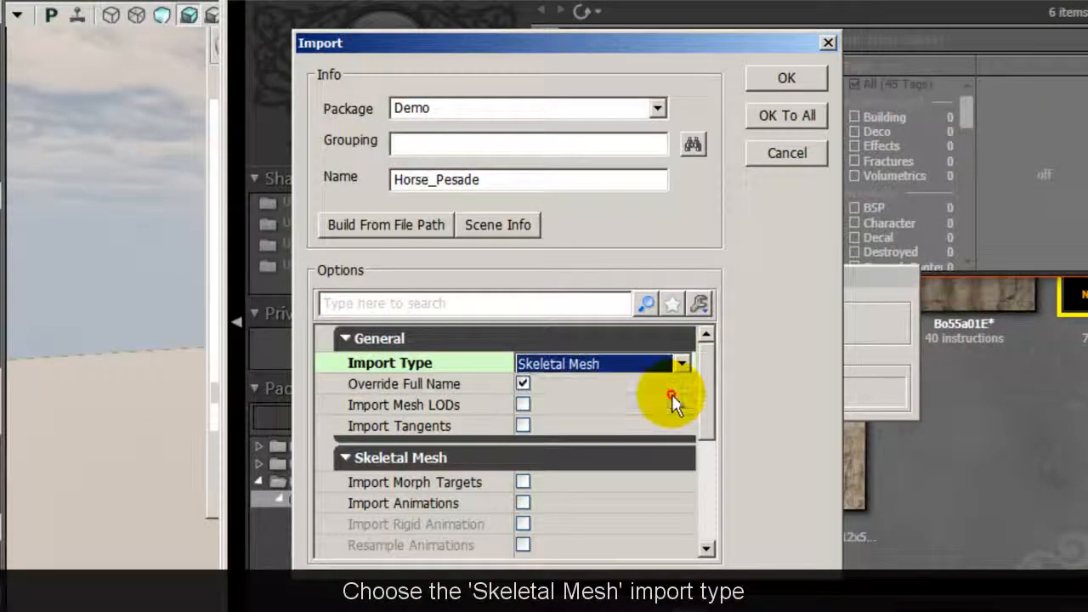
pyautogui.moveTo(704, 395); pyautogui.dragTo(714, 449)
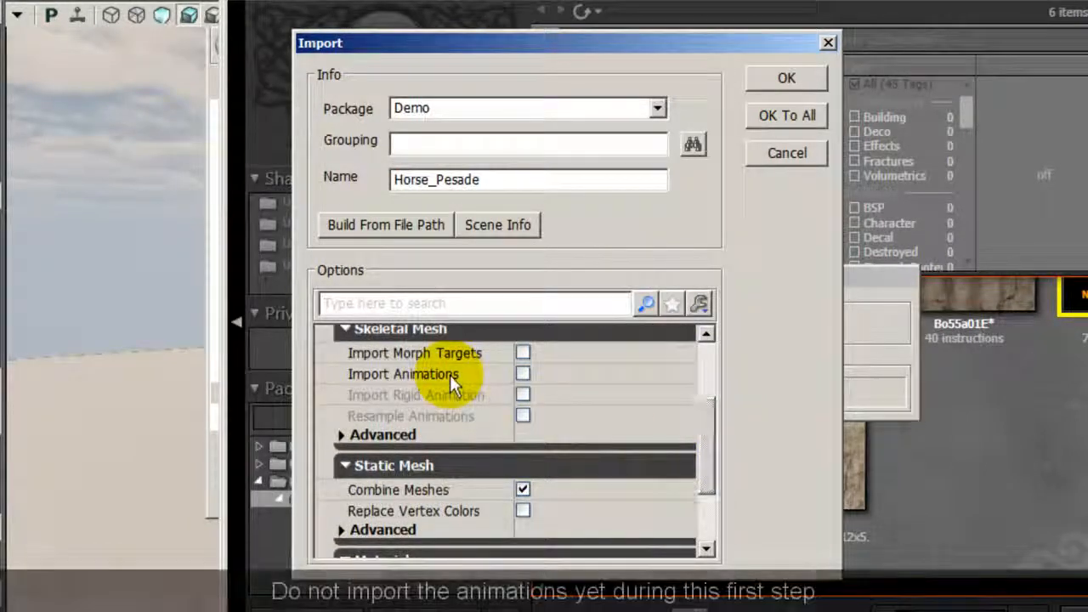
pyautogui.click(522, 374)
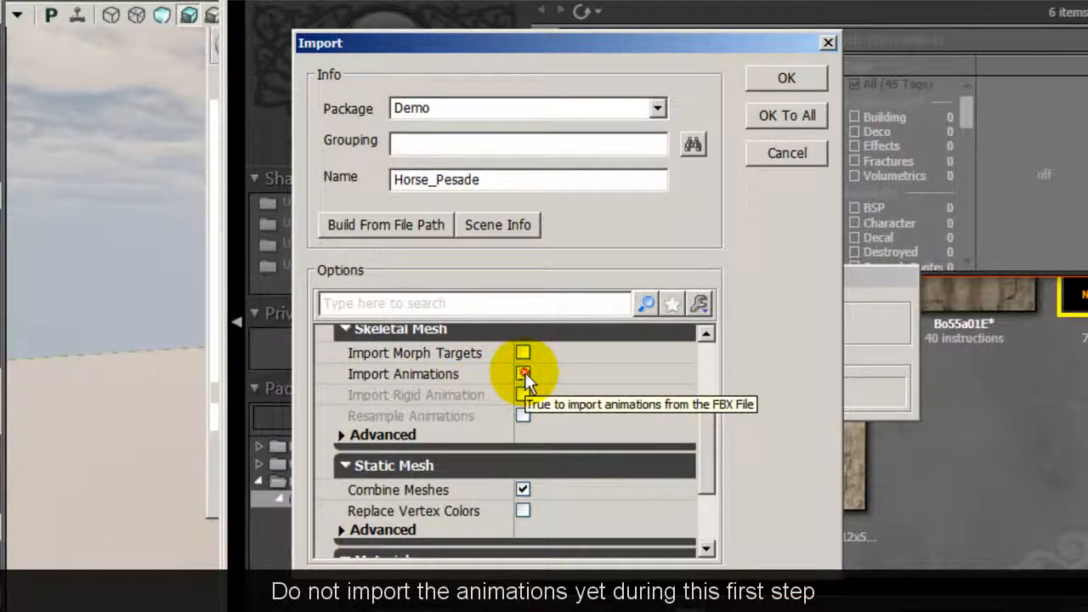
pyautogui.moveTo(705, 412); pyautogui.dragTo(704, 470)
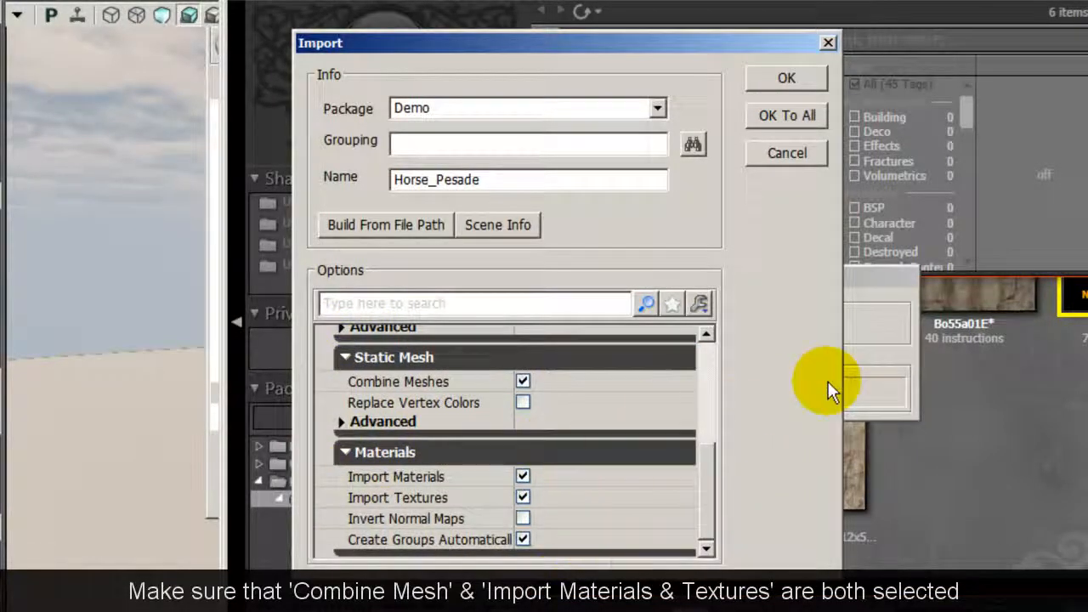
pyautogui.click(797, 80)
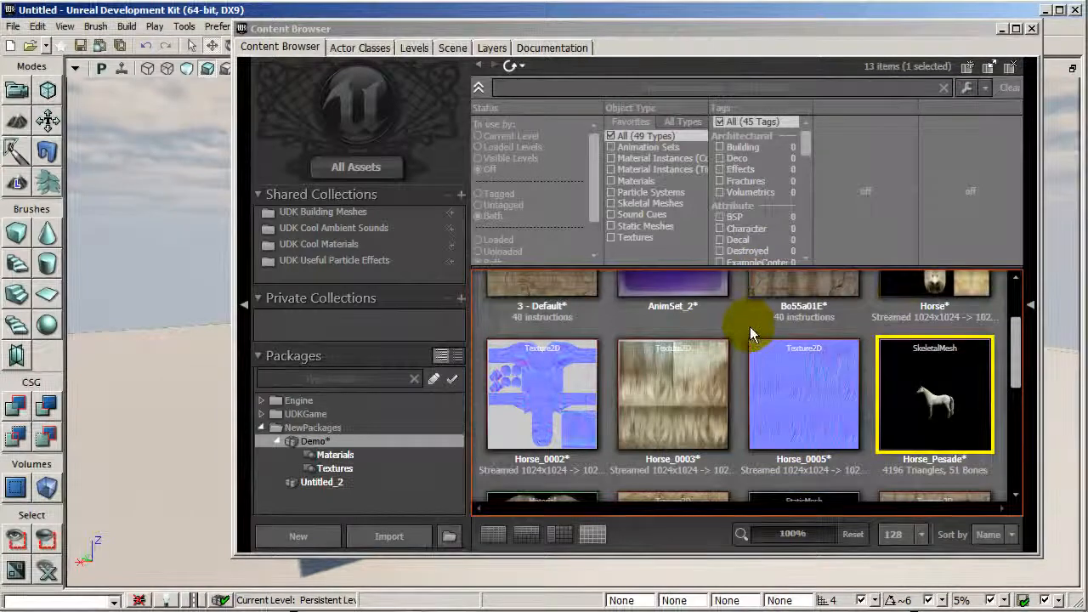
# - Open the Horse_Pesade skeletal mesh in the AnimSet Editor and check the available AnimSets, leaving the AnimSet at _None
pyautogui.doubleClick(929, 407)
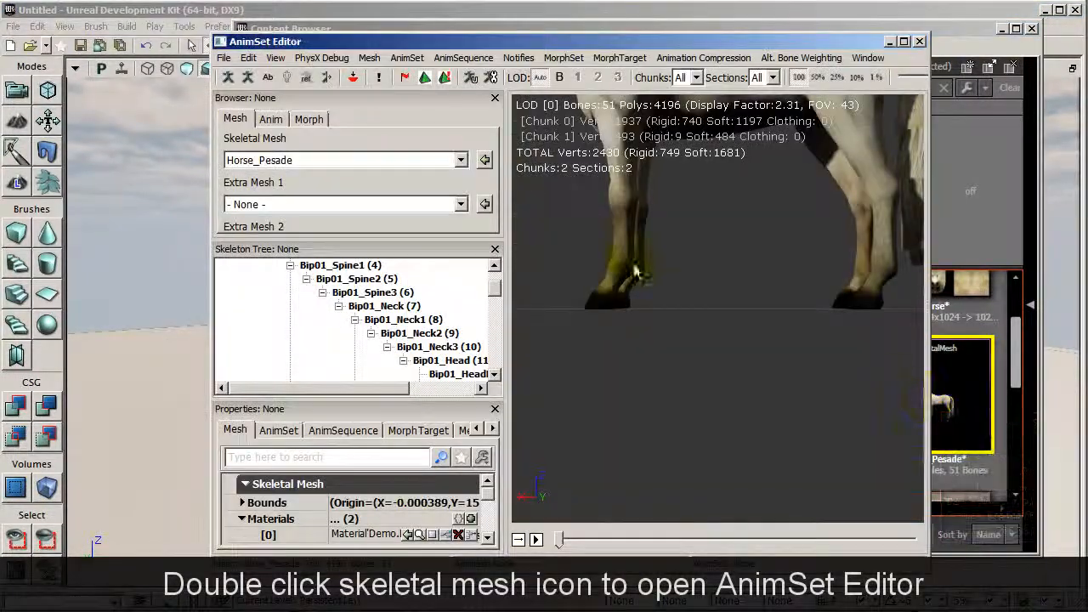
pyautogui.moveTo(655, 217); pyautogui.dragTo(753, 207)
pyautogui.click(271, 119)
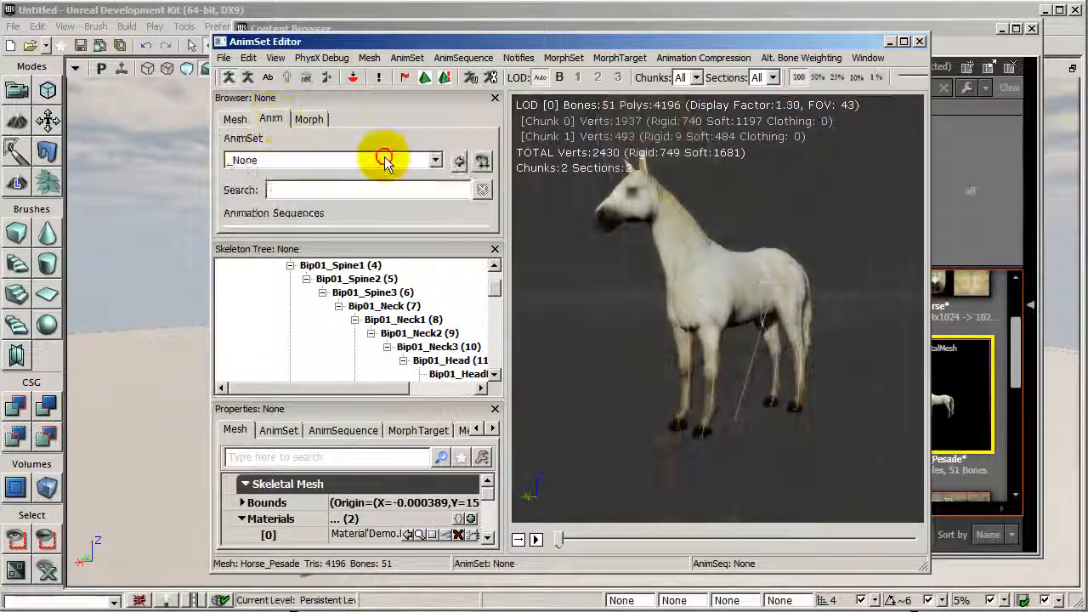
pyautogui.click(434, 160)
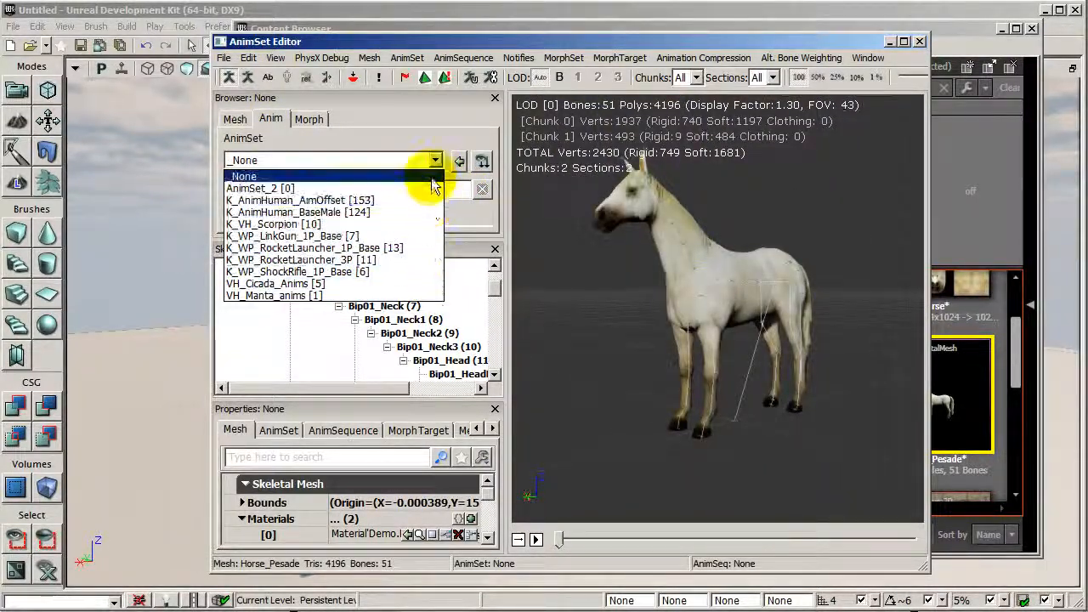
pyautogui.click(433, 176)
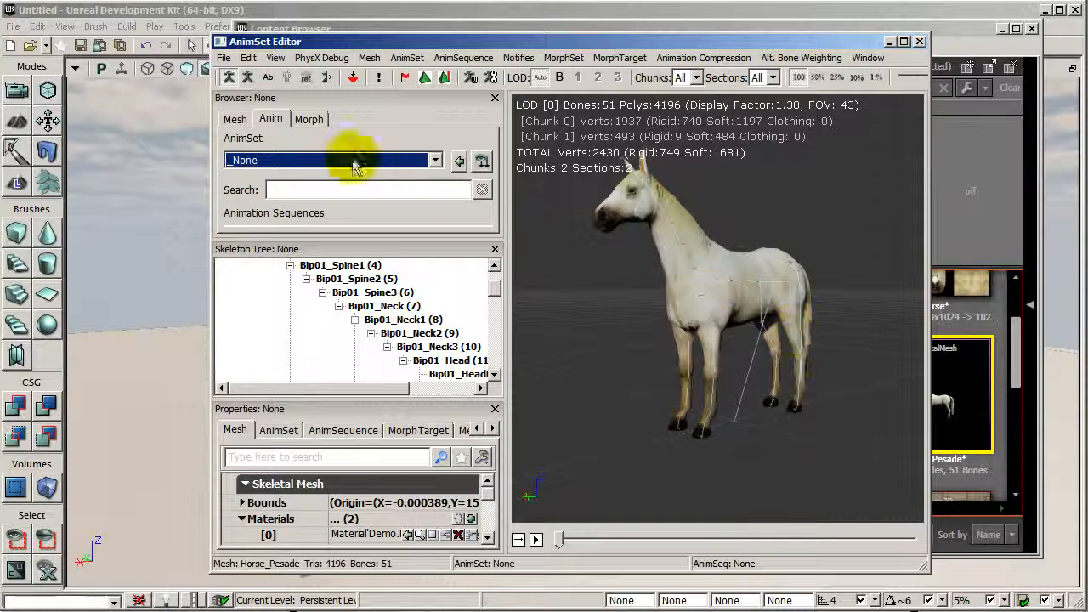
pyautogui.click(236, 119)
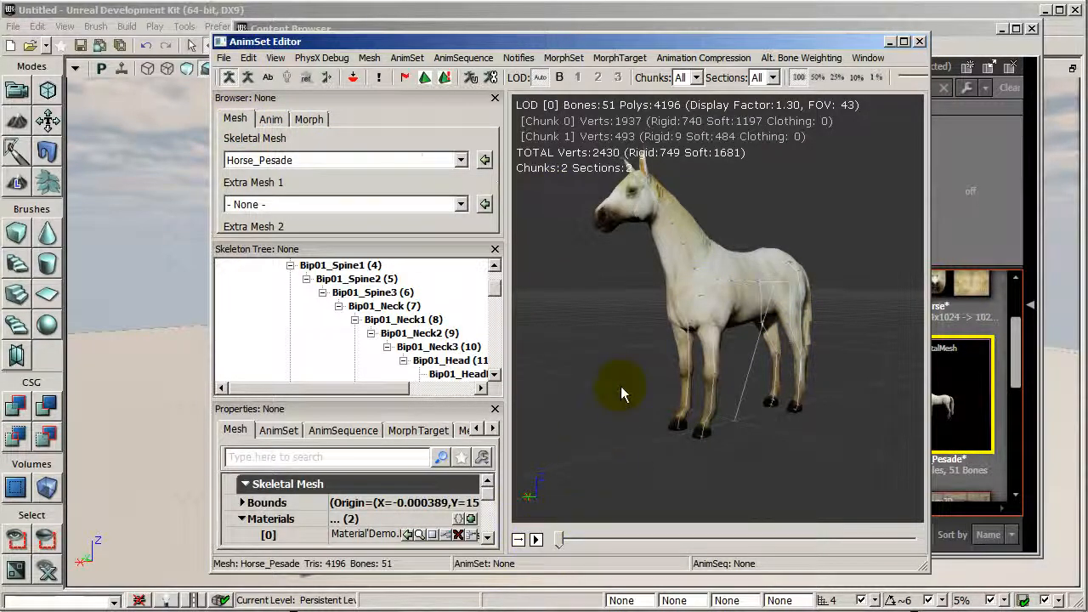
# - Create a new AnimSet named Horse_Animation in the Demo package
pyautogui.click(225, 57)
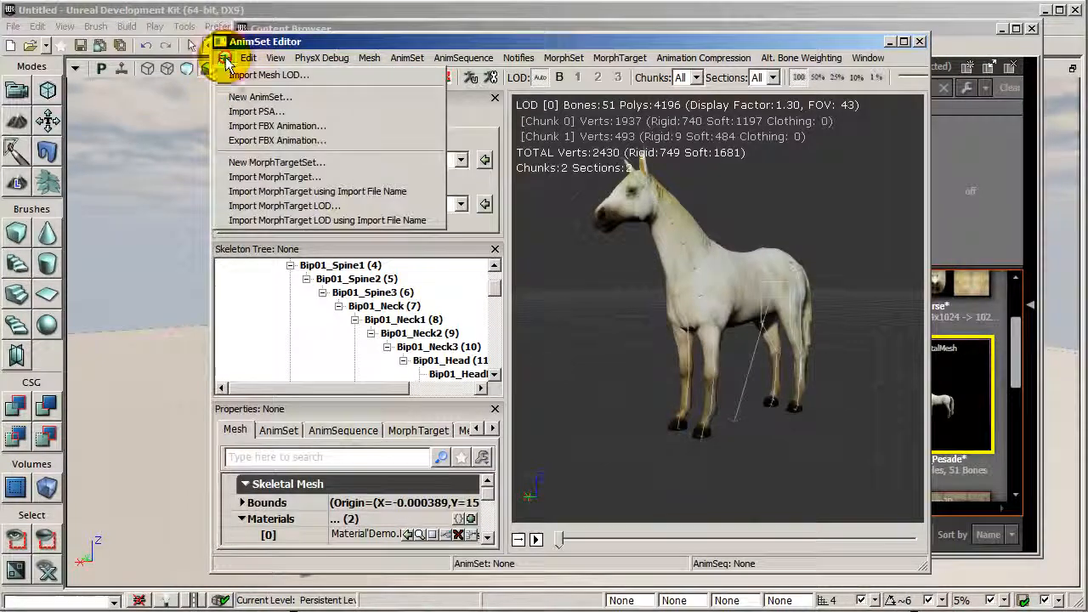
pyautogui.click(253, 98)
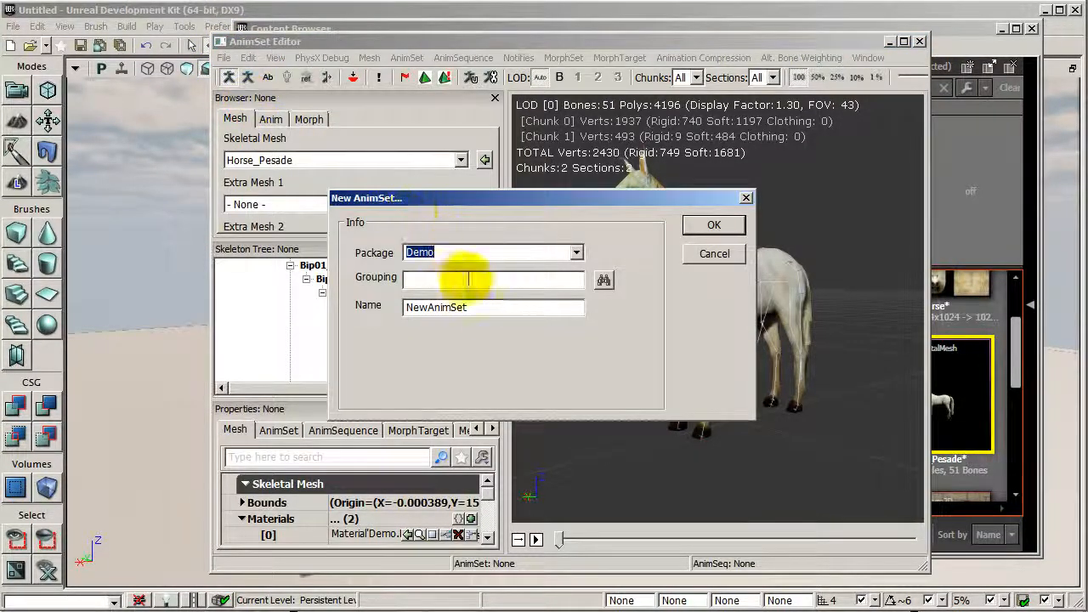
pyautogui.doubleClick(492, 308)
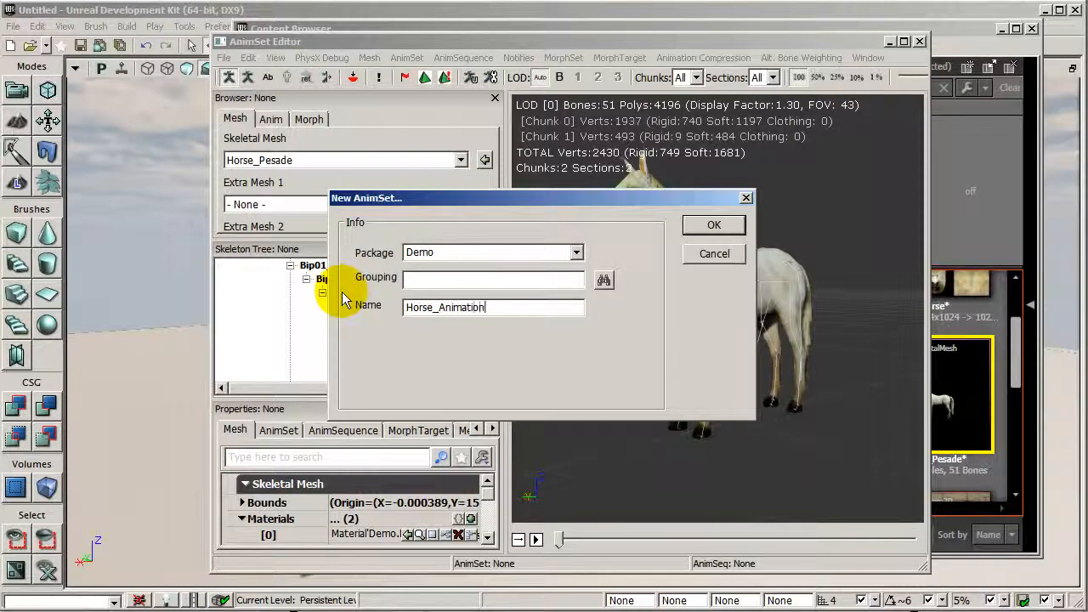
pyautogui.click(711, 226)
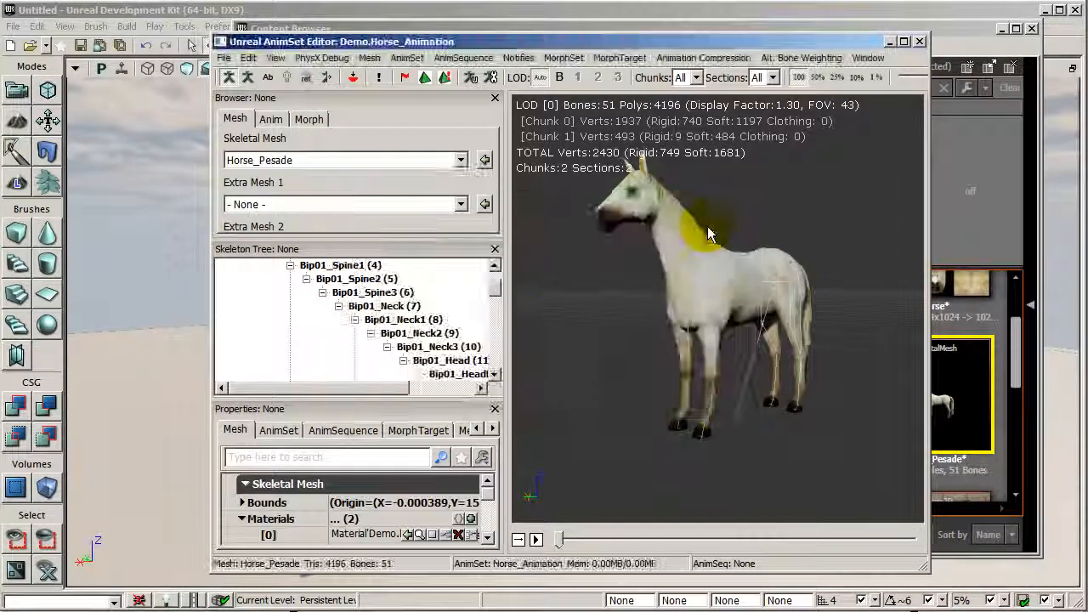
# - With the Horse_Animation AnimSet selected, import the FBX animation from Horse_Pesade.fbx into it
pyautogui.click(272, 120)
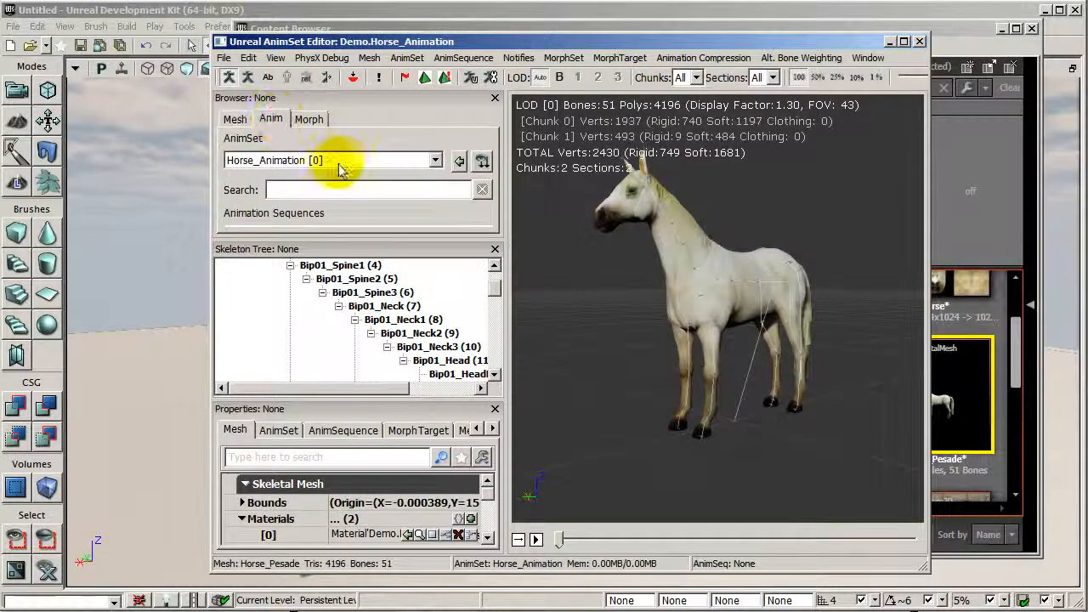
pyautogui.click(341, 162)
pyautogui.click(346, 200)
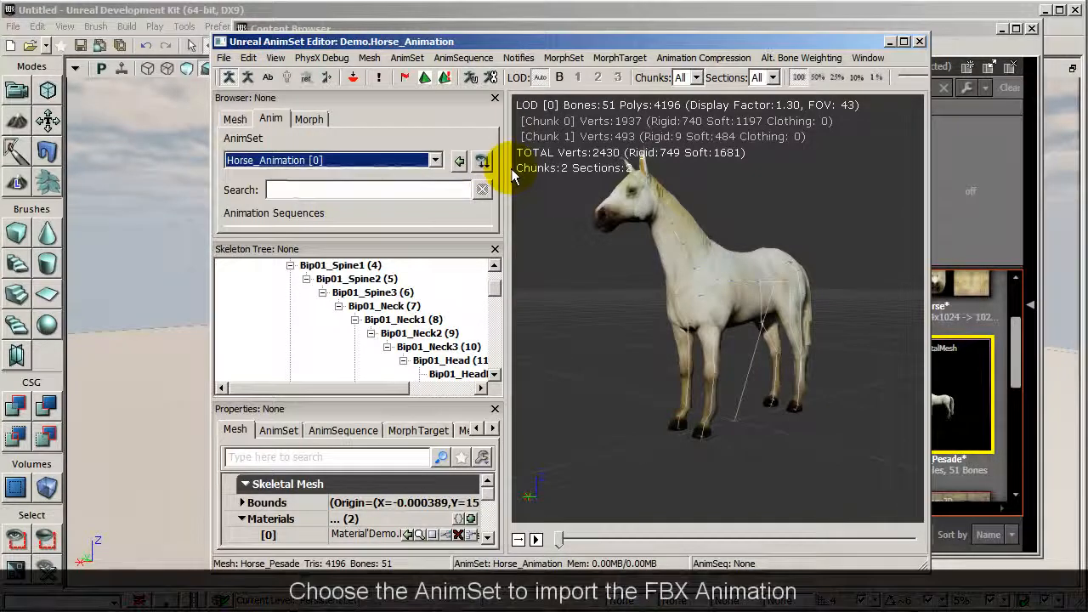
pyautogui.click(224, 58)
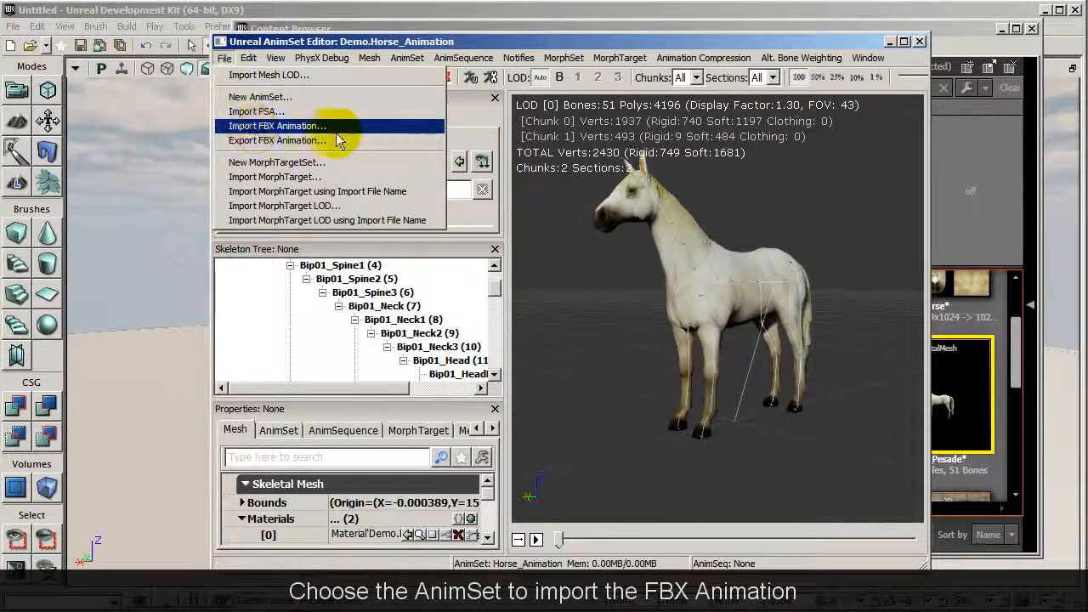
pyautogui.click(379, 126)
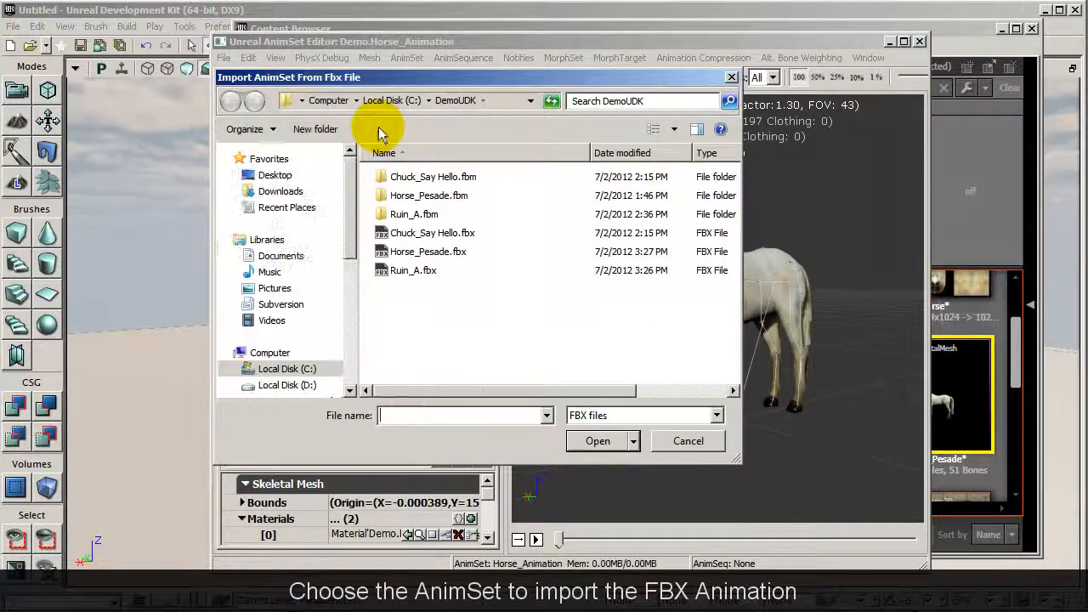
pyautogui.click(458, 252)
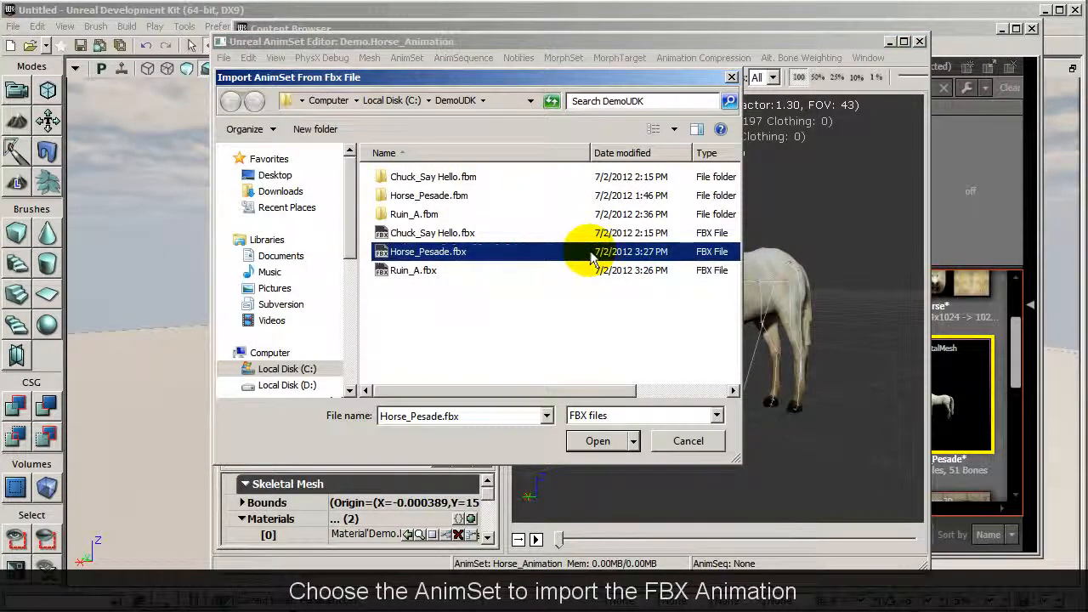
pyautogui.click(596, 440)
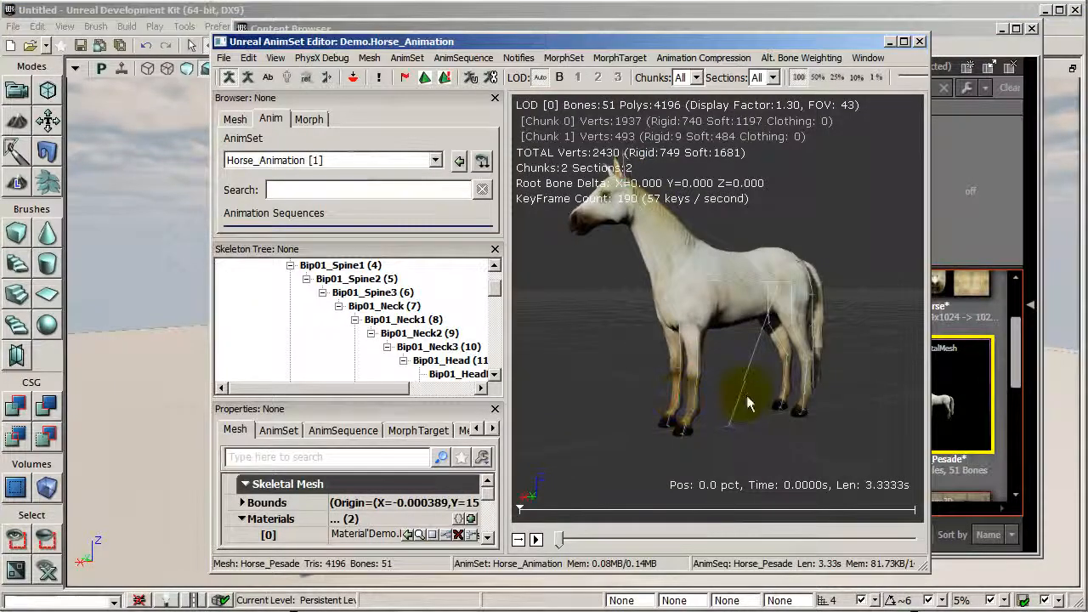
# - Check that Horse_Animation is the active AnimSet and play the imported horse animation
pyautogui.click(438, 163)
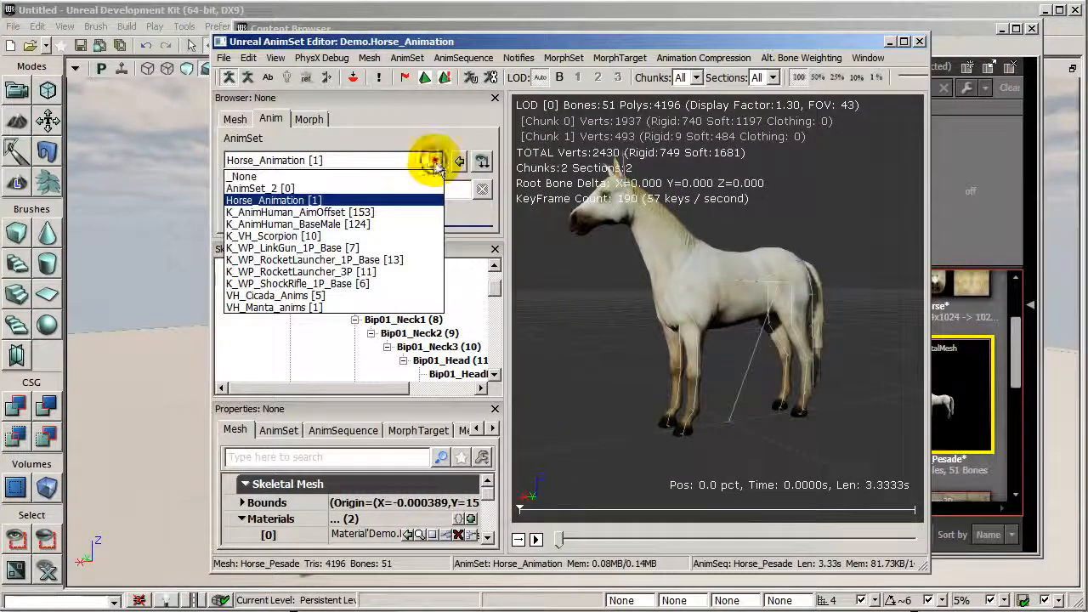
pyautogui.click(392, 198)
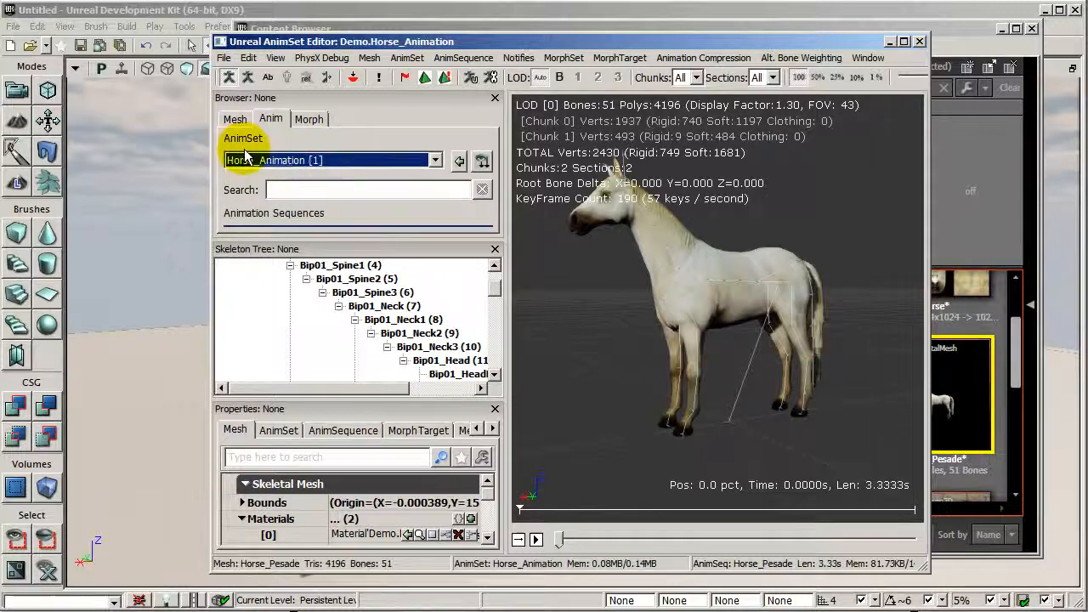
pyautogui.click(537, 539)
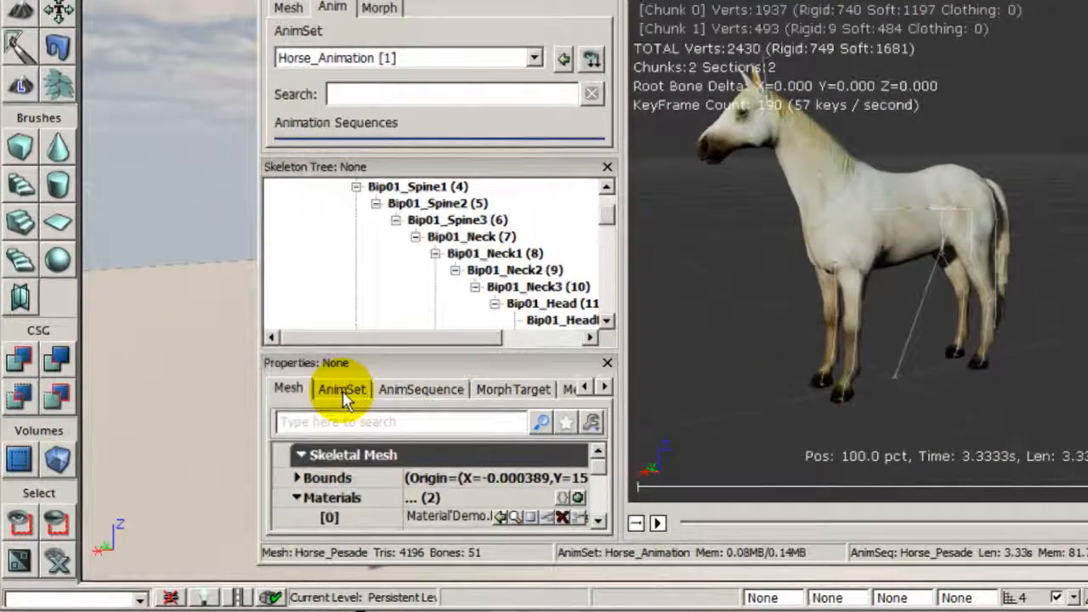
# - Turn off Anim Rotation Only for the Horse_Animation AnimSet and replay the horse's animation
pyautogui.click(279, 431)
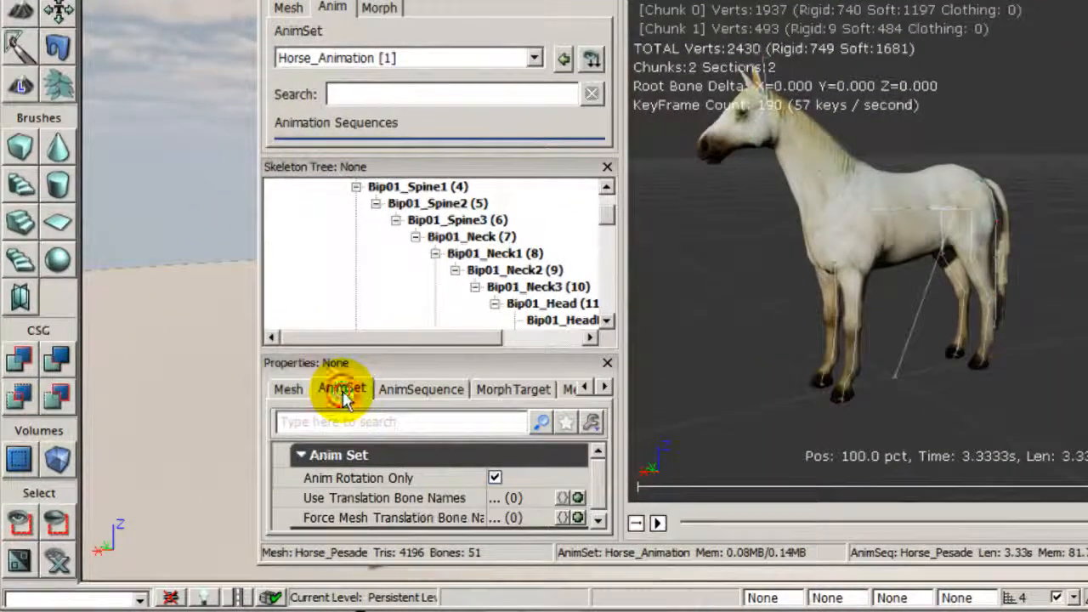
pyautogui.click(493, 479)
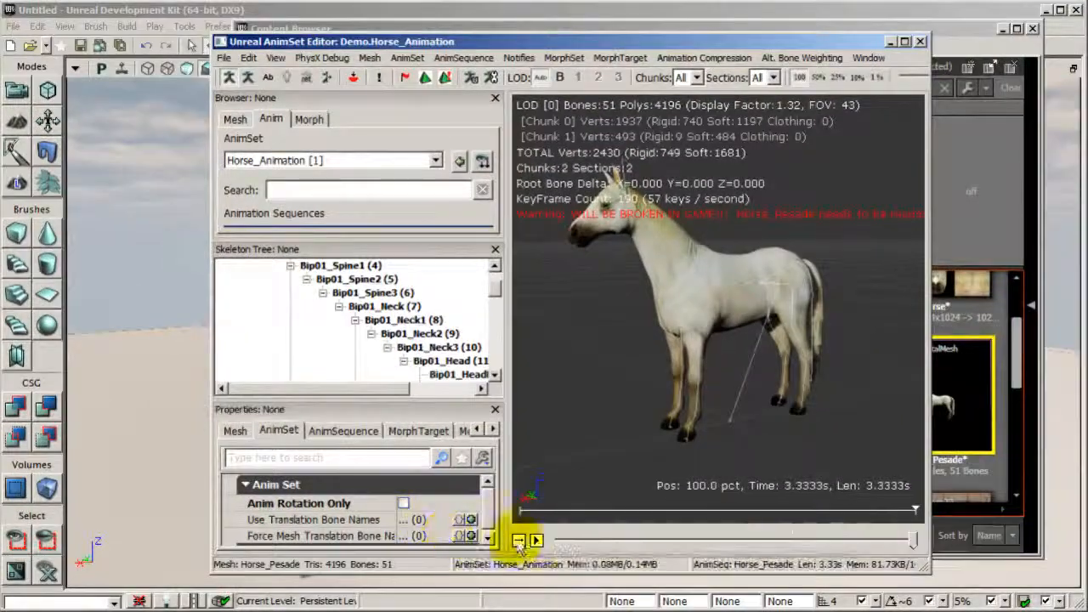
pyautogui.click(538, 541)
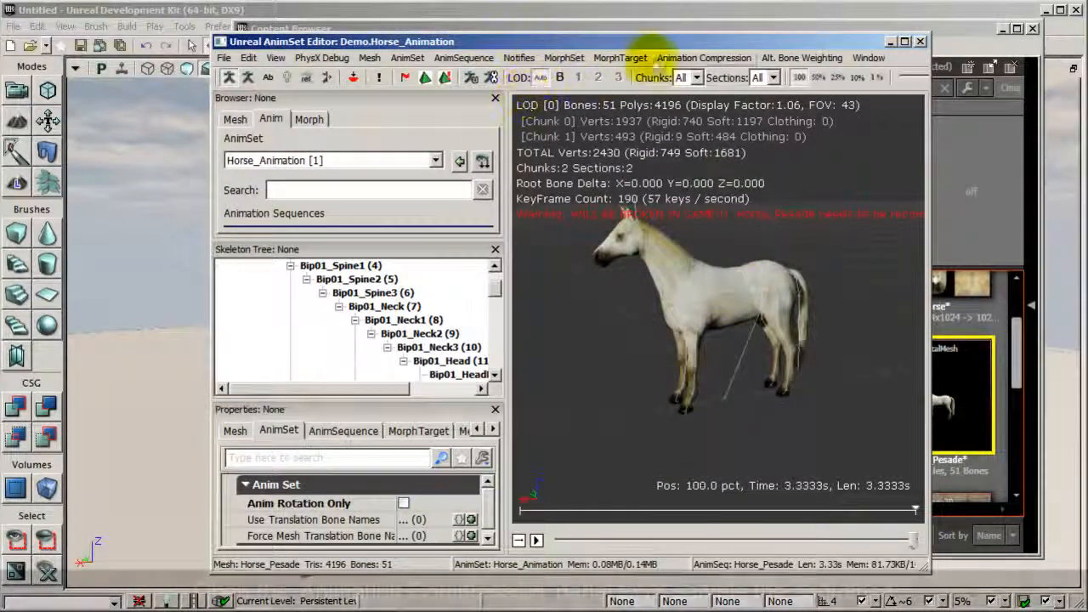
# - Compress the horse's animation sequence with the Automatic compression algorithm, then close the Animation Compression window
pyautogui.click(693, 58)
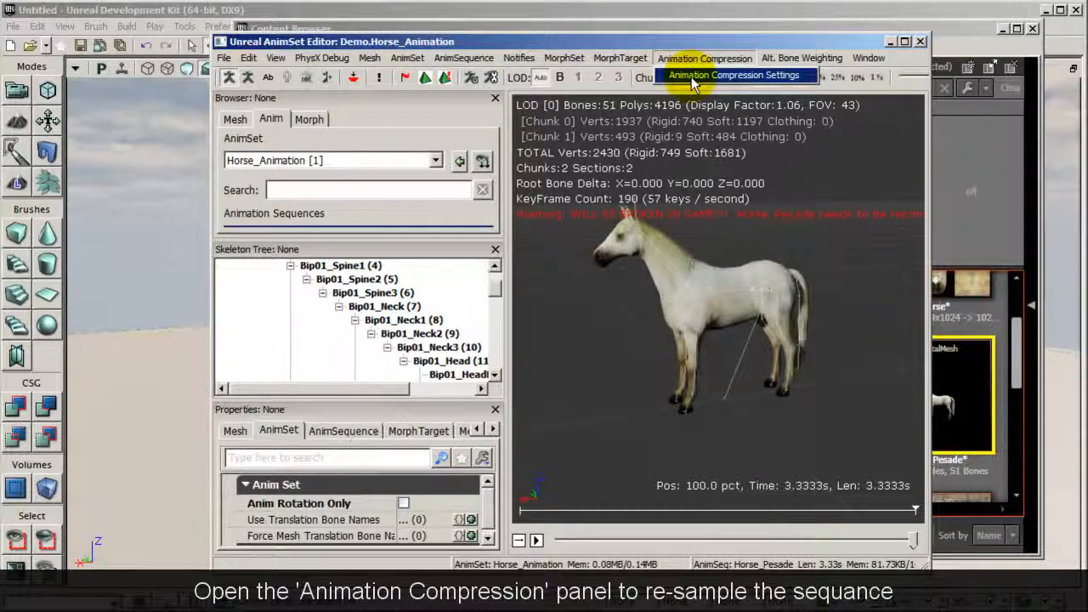
pyautogui.click(733, 76)
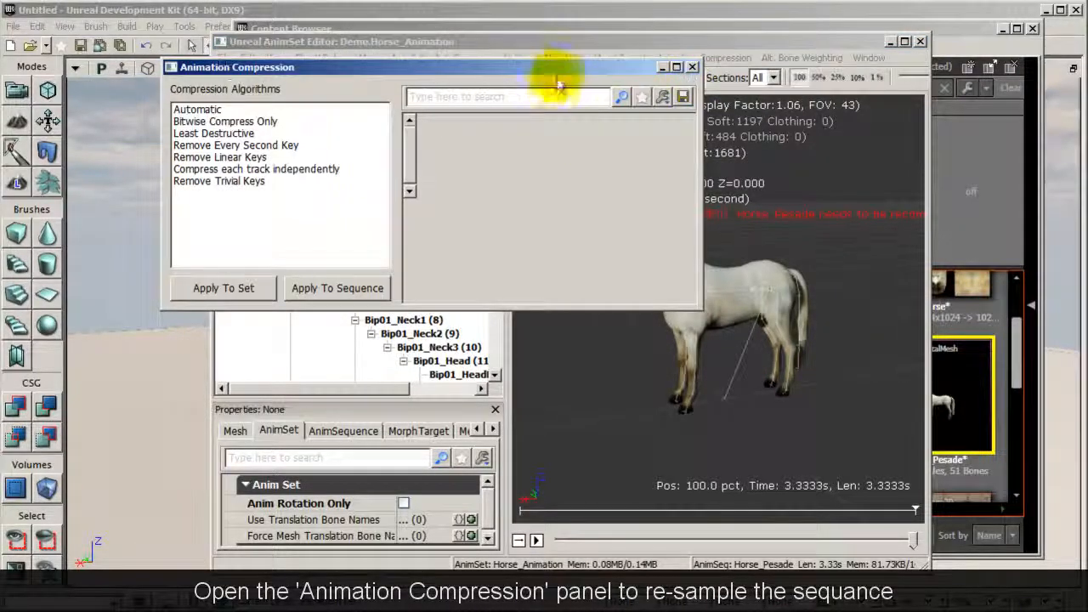
pyautogui.moveTo(559, 71); pyautogui.dragTo(417, 181)
pyautogui.click(53, 216)
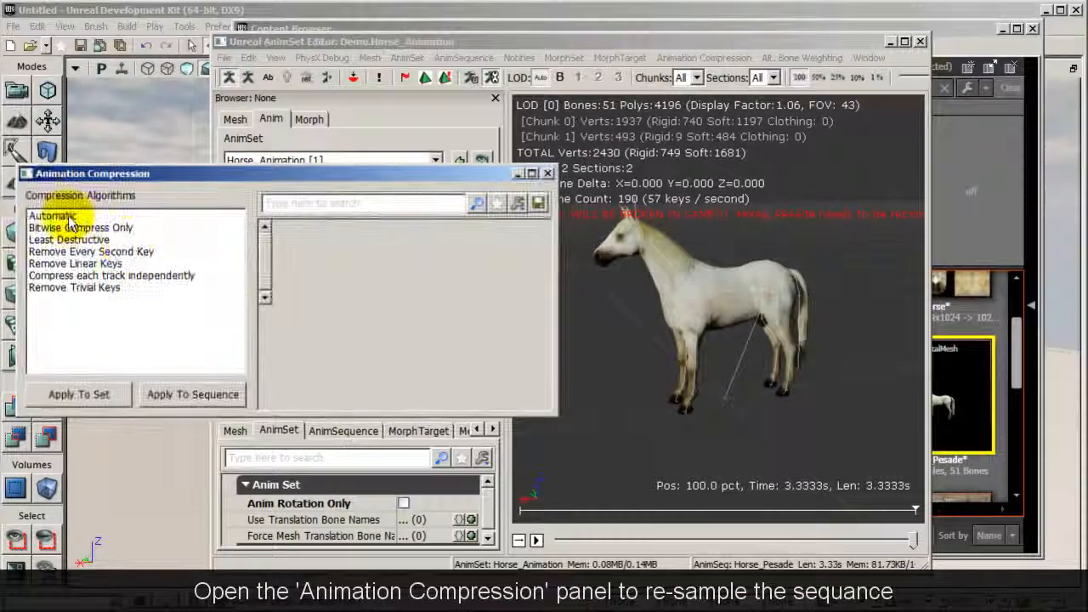
pyautogui.click(192, 394)
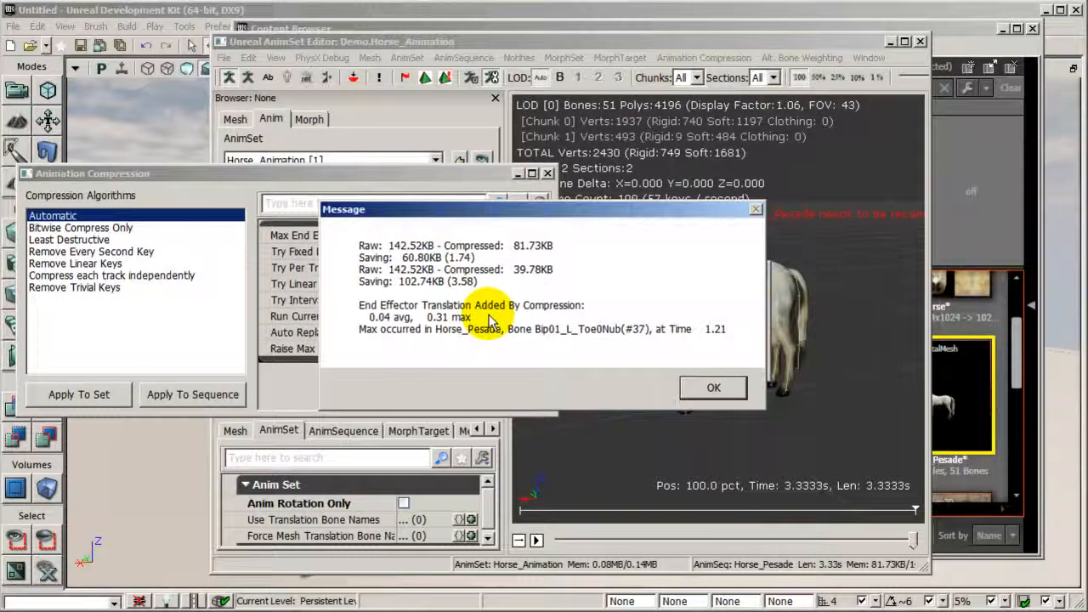
pyautogui.click(701, 387)
pyautogui.click(547, 173)
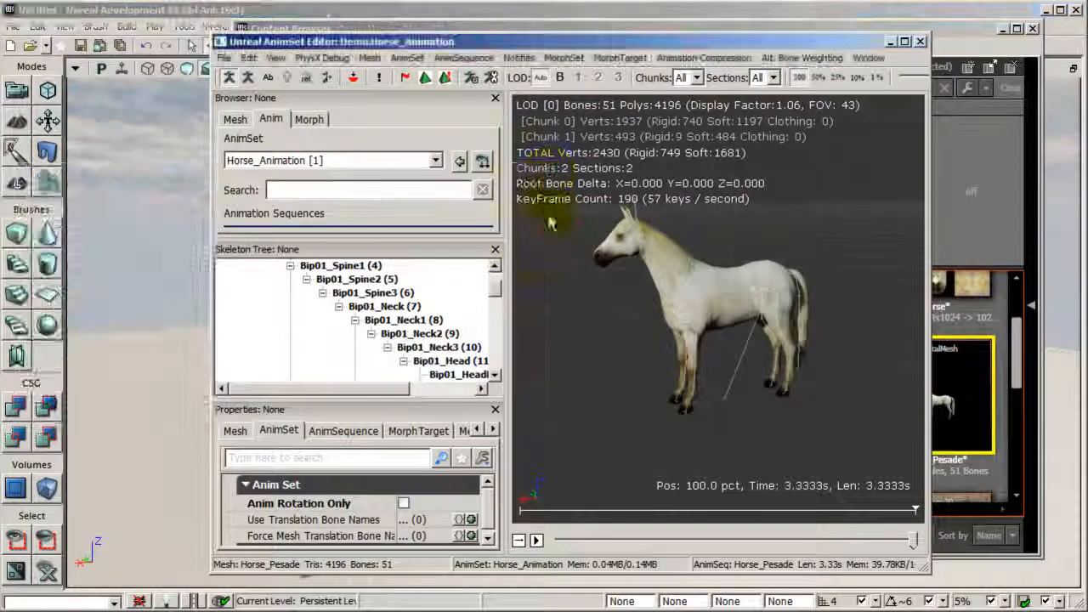
# - Play the compressed horse animation several times and examine it from different angles
pyautogui.click(535, 541)
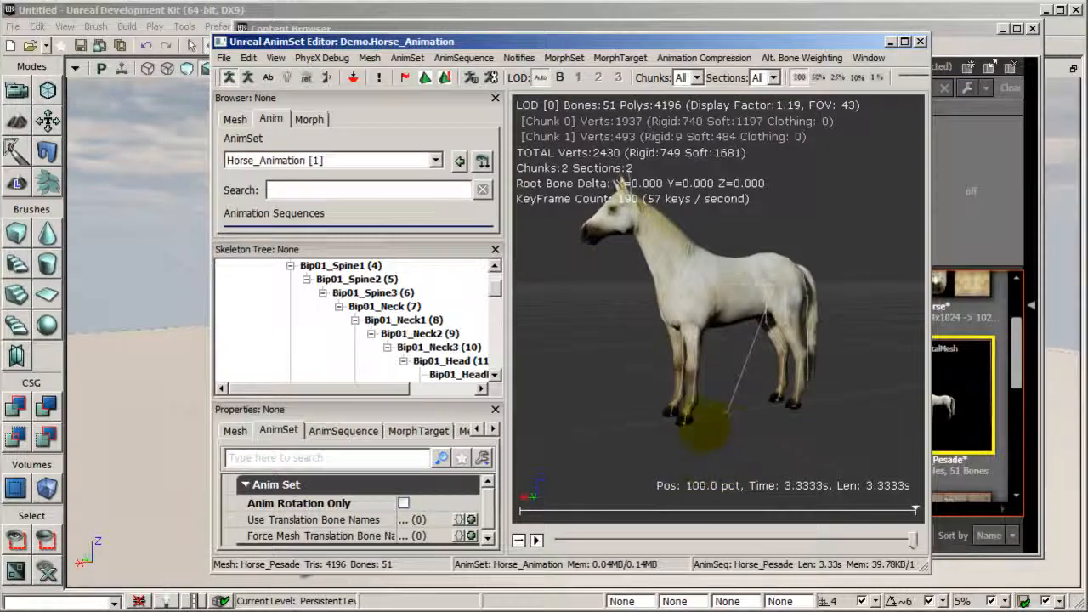
pyautogui.click(536, 540)
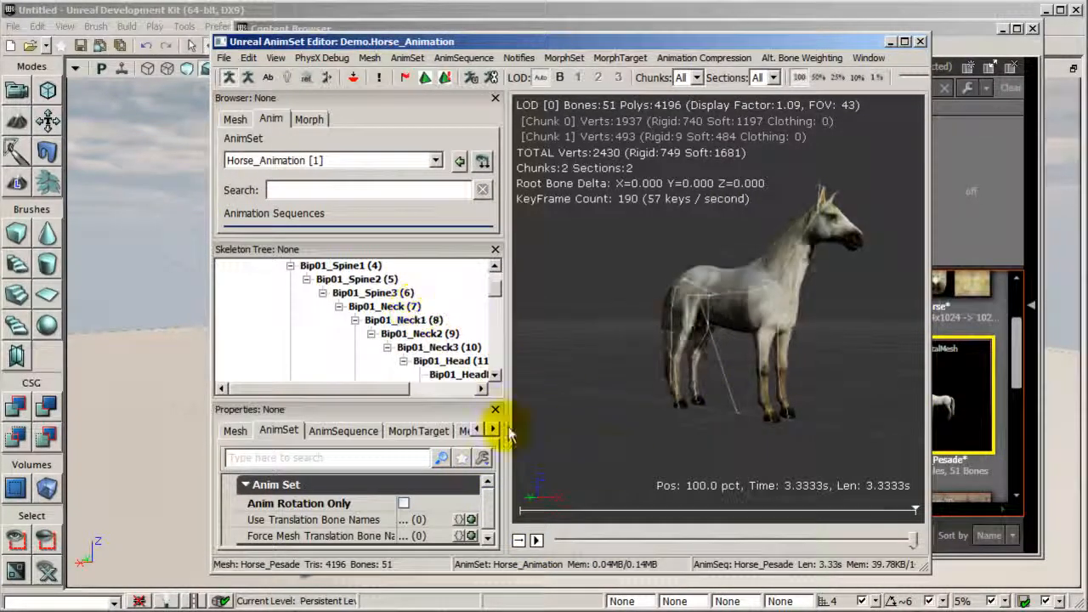
pyautogui.click(538, 541)
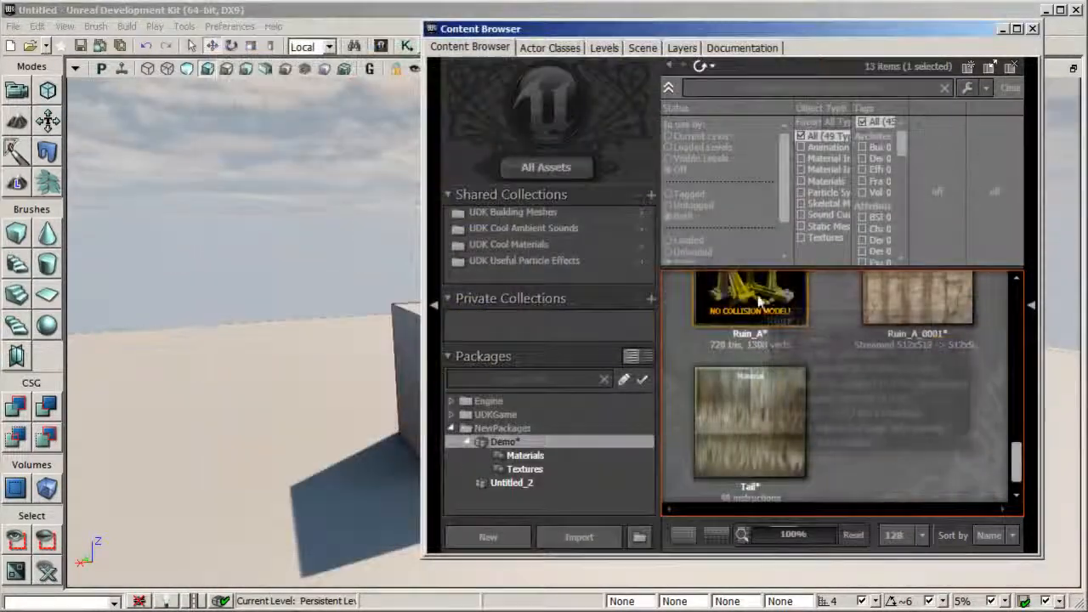
# - Place the Ruin_A static mesh and the Horse_Pesade skeletal mesh in the level, then minimise the Content Browser
pyautogui.moveTo(759, 302); pyautogui.dragTo(444, 412)
pyautogui.moveTo(1018, 449); pyautogui.dragTo(1023, 377)
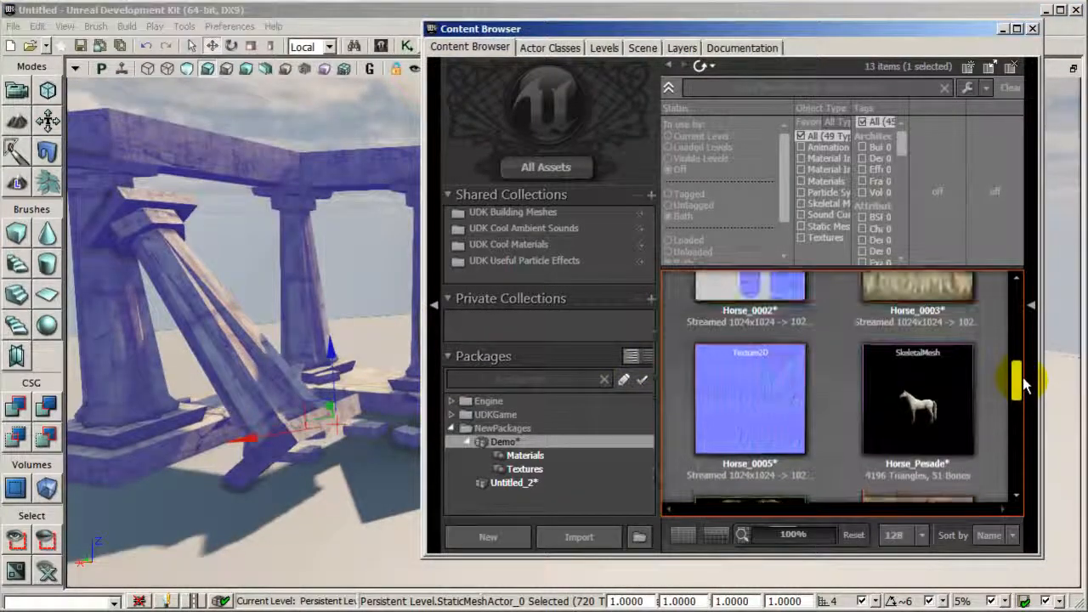
pyautogui.moveTo(933, 416); pyautogui.dragTo(350, 522)
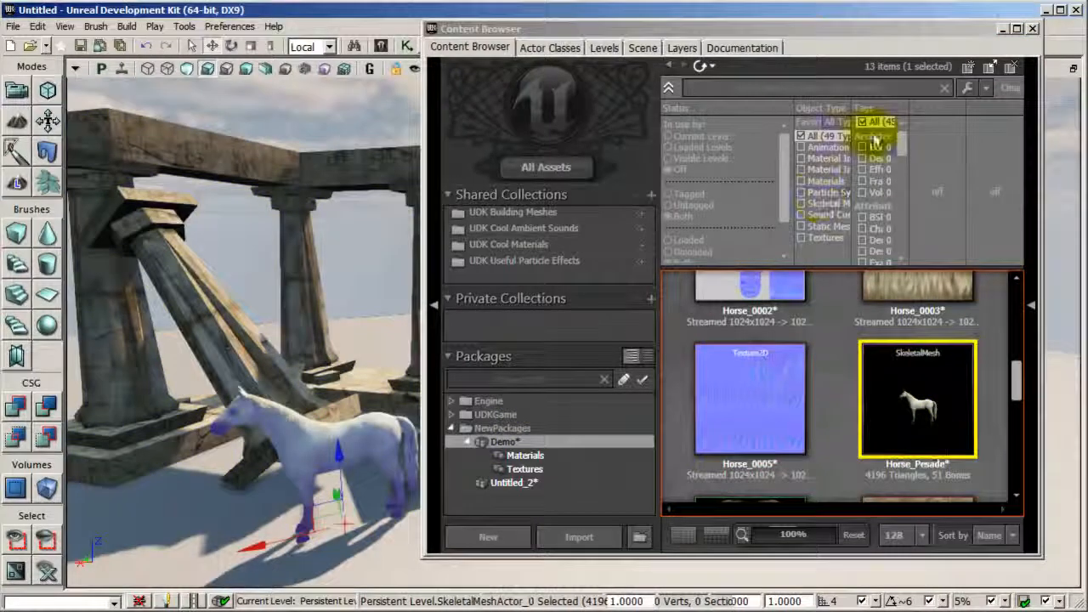
pyautogui.click(1002, 29)
# - Move the ruin across the ground in the level and rotate it about its vertical axis
pyautogui.moveTo(733, 282); pyautogui.dragTo(299, 244)
pyautogui.moveTo(299, 244); pyautogui.dragTo(77, 233, button='right')
pyautogui.moveTo(769, 275); pyautogui.dragTo(614, 284, button='right')
pyautogui.click(553, 490)
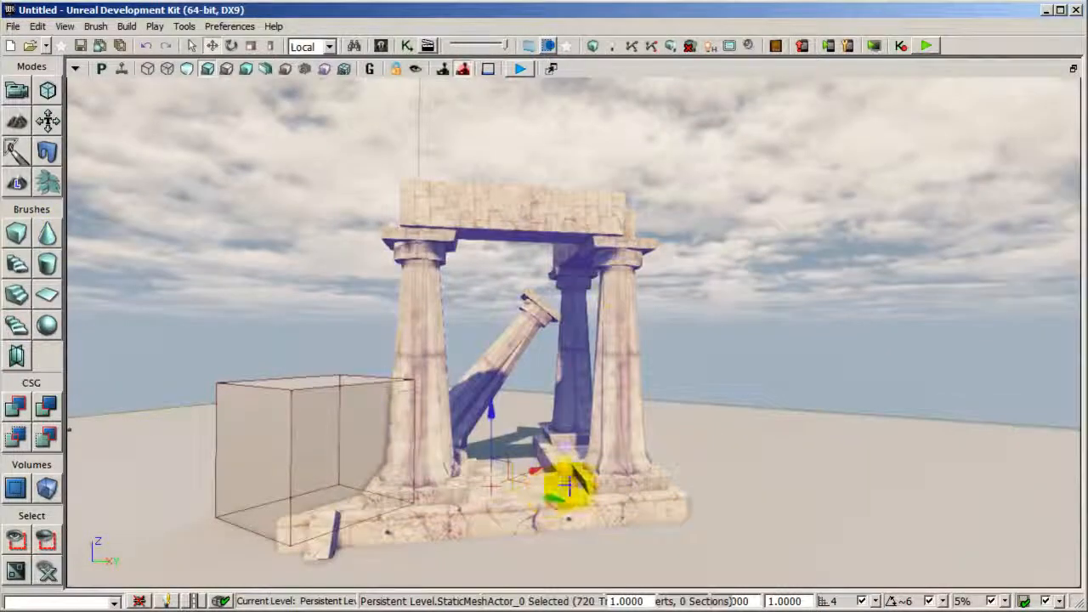
pyautogui.moveTo(611, 472)
pyautogui.mouseDown(button='right')
pyautogui.moveTo(612, 422)
pyautogui.moveTo(559, 485)
pyautogui.moveTo(643, 433)
pyautogui.moveTo(639, 392)
pyautogui.moveTo(575, 402)
pyautogui.mouseUp(button='right')
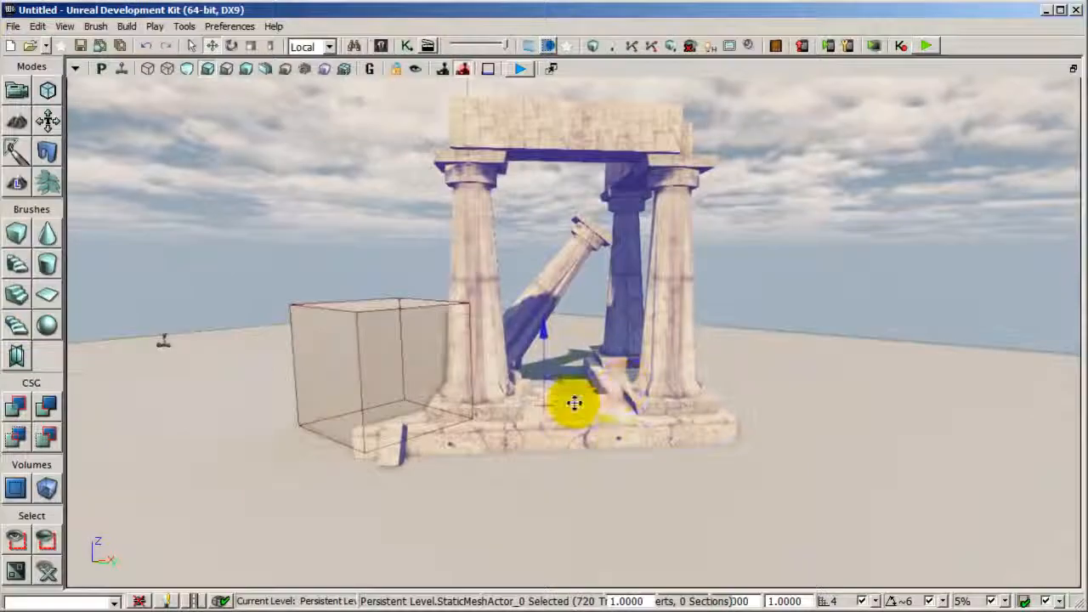
pyautogui.moveTo(575, 402)
pyautogui.mouseDown()
pyautogui.moveTo(494, 457)
pyautogui.moveTo(501, 461)
pyautogui.moveTo(506, 442)
pyautogui.moveTo(359, 473)
pyautogui.moveTo(235, 473)
pyautogui.moveTo(490, 474)
pyautogui.mouseUp()
pyautogui.click(231, 45)
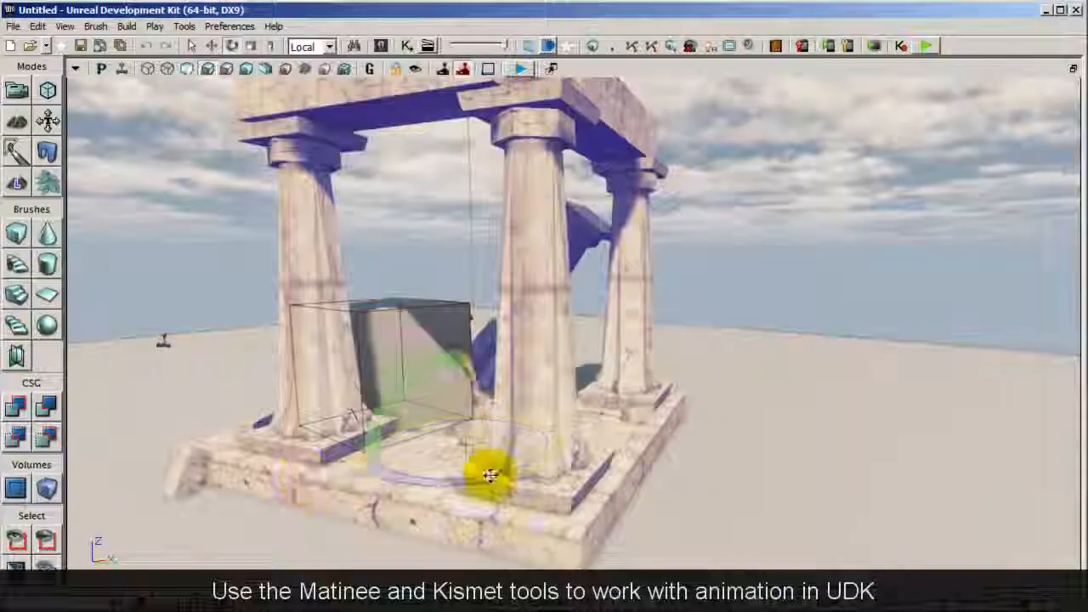
# - Select the horse beside the ruin and rotate it about its vertical axis to a side-on orientation
pyautogui.moveTo(714, 395); pyautogui.dragTo(888, 399, button='right')
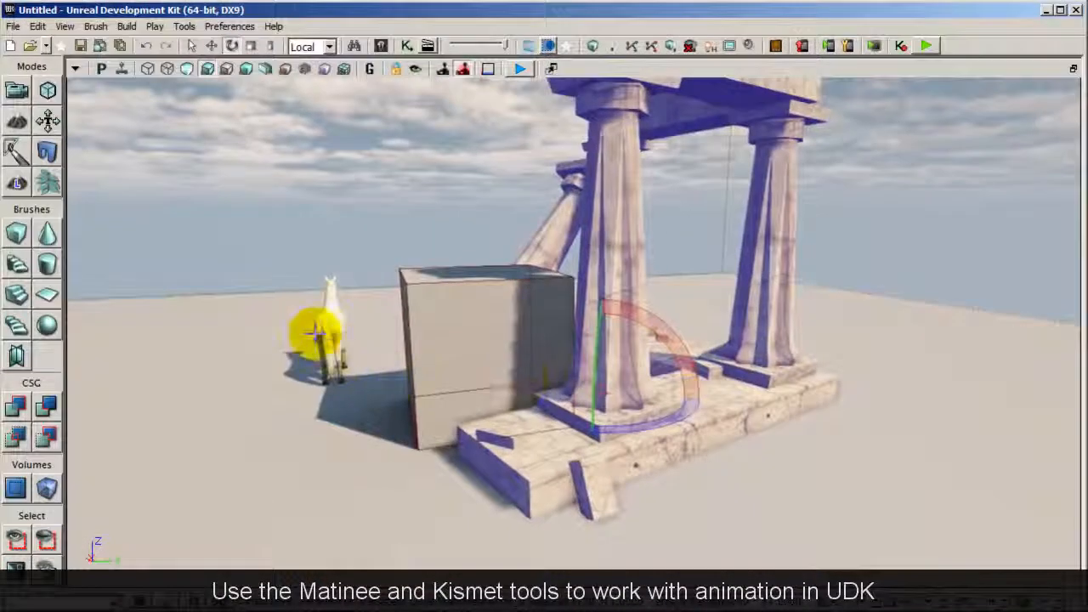
pyautogui.click(323, 334)
pyautogui.moveTo(351, 392); pyautogui.dragTo(73, 365)
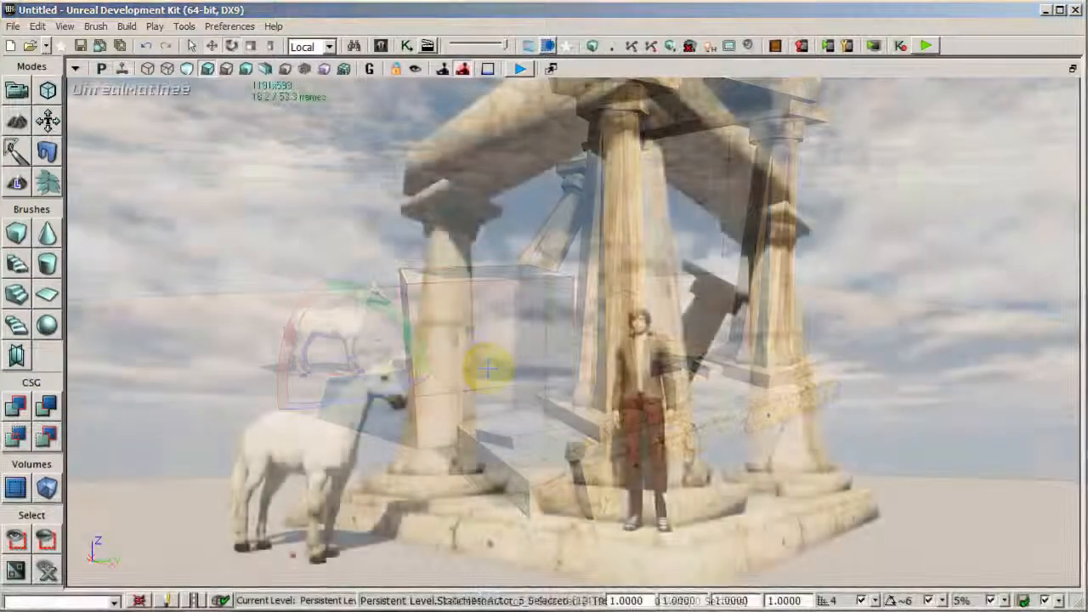